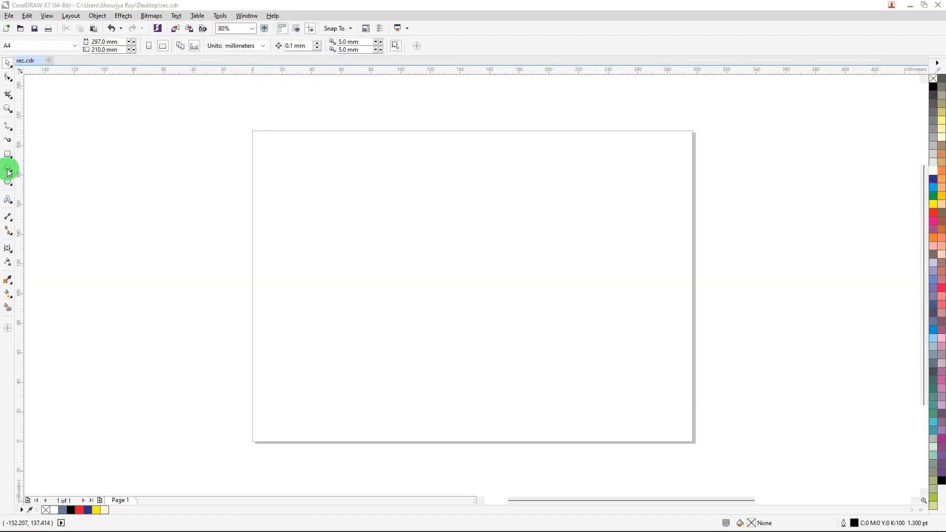
# Step: Draw a circle about 196 mm in diameter, centre it on the page and set its outline to 6 pt
pyautogui.click(49, 185)
pyautogui.moveTo(311, 171); pyautogui.dragTo(444, 328)
pyautogui.moveTo(530, 337); pyautogui.dragTo(644, 413)
pyautogui.press('p')
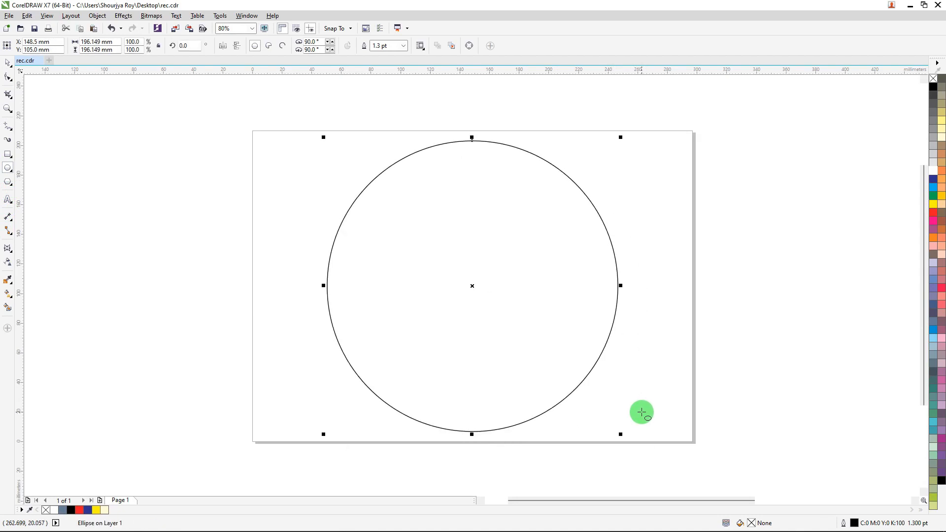
pyautogui.press('F12')
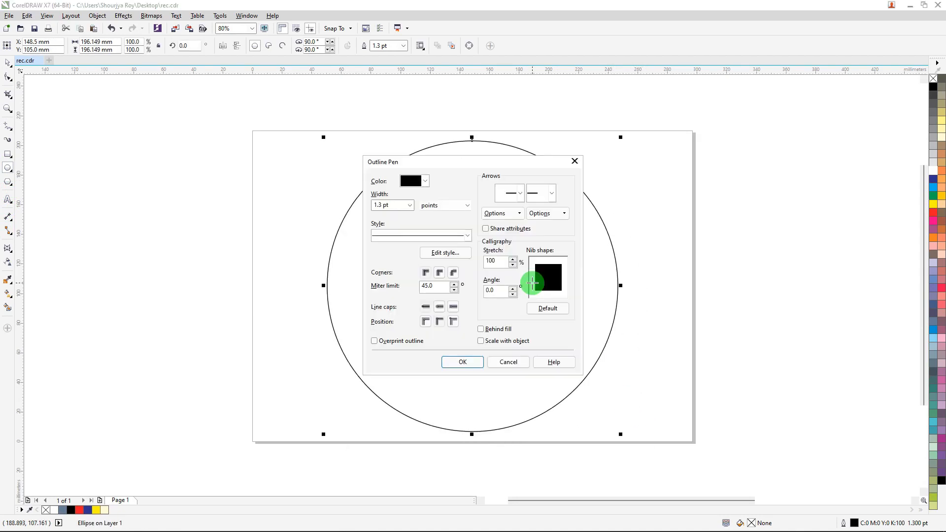
pyautogui.press('Return')
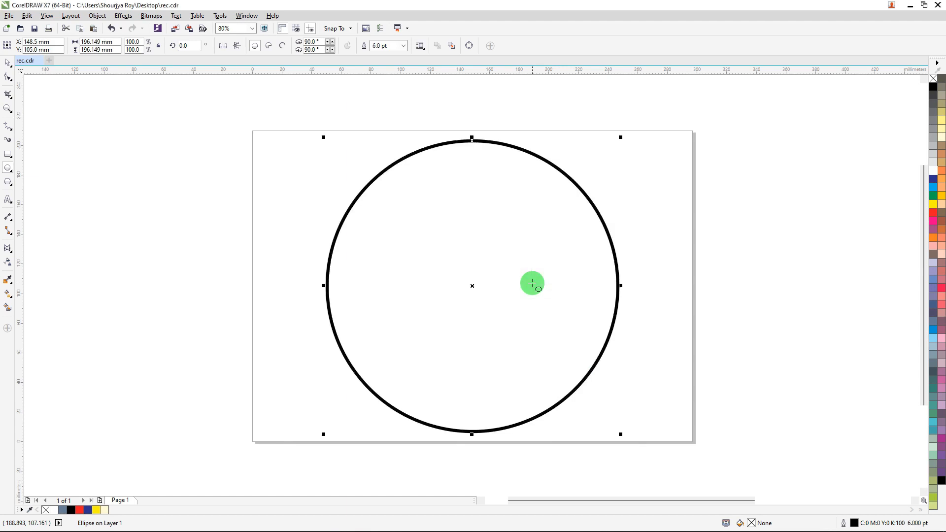
# Step: Draw a square about 174 mm wide over the circle, centre it on the page and set its outline to 6 pt
pyautogui.click(8, 157)
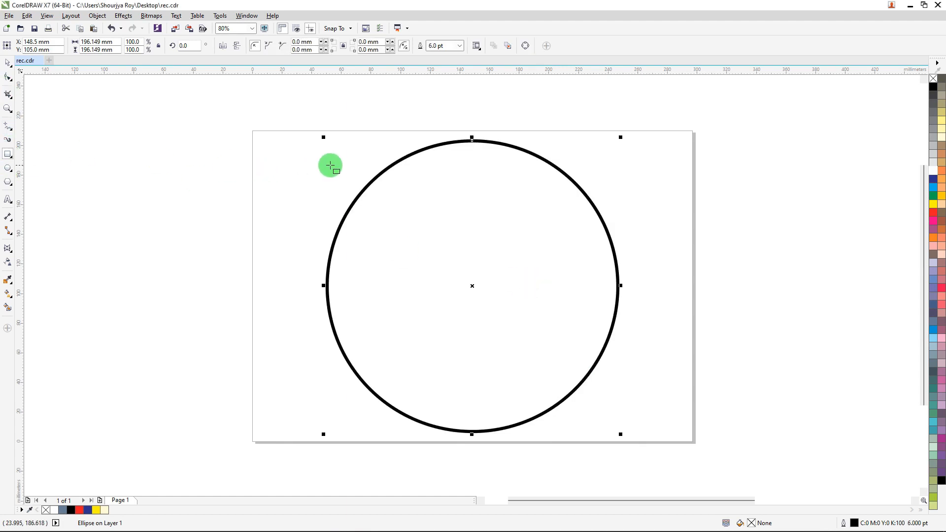
pyautogui.moveTo(339, 151); pyautogui.dragTo(597, 379)
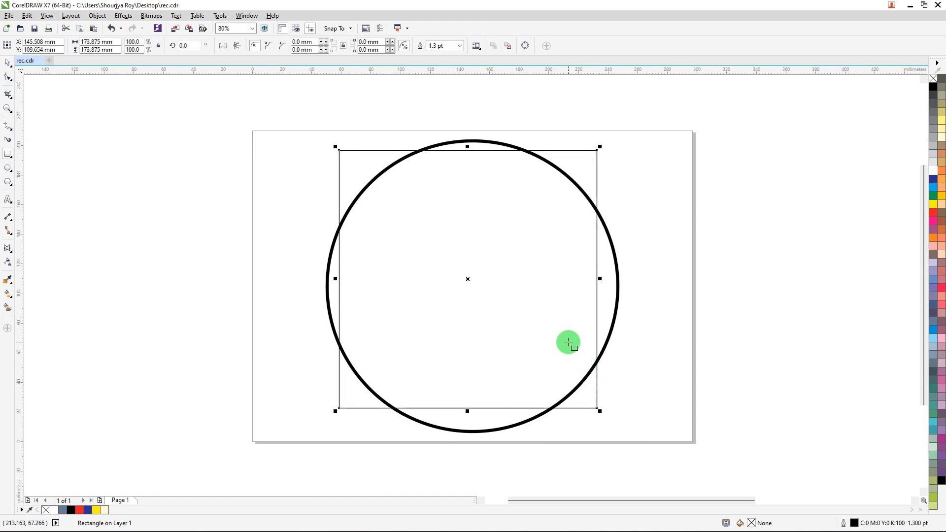
pyautogui.press('p')
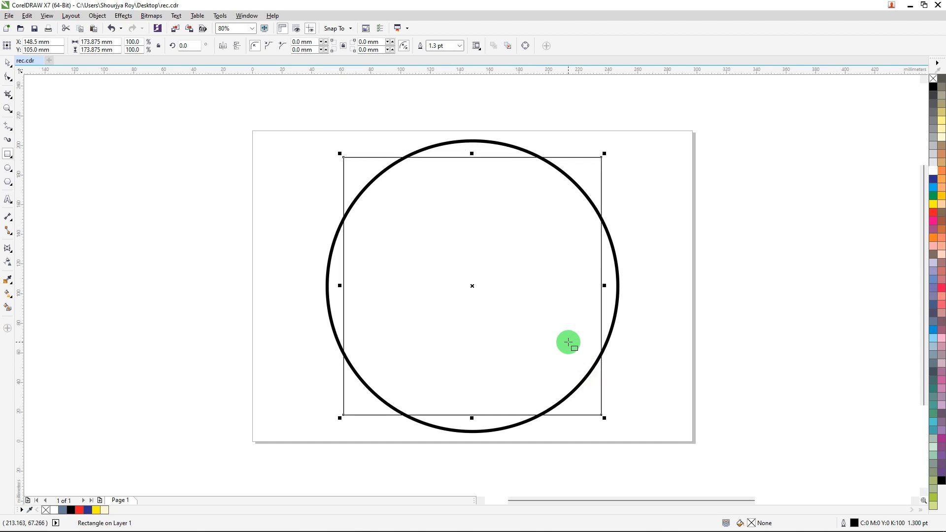
pyautogui.press('F12')
pyautogui.press('Return')
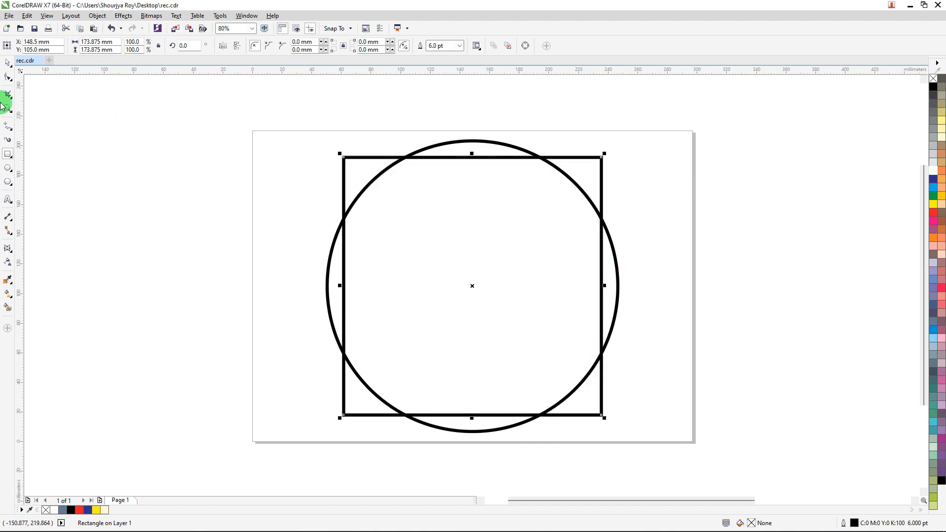
# Step: Convert the square to curves
pyautogui.click(8, 64)
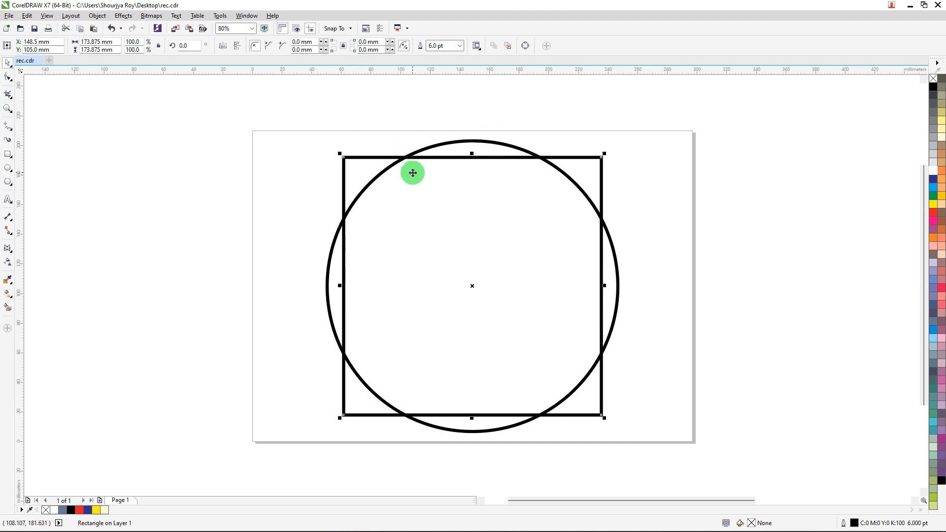
pyautogui.rightClick(437, 162)
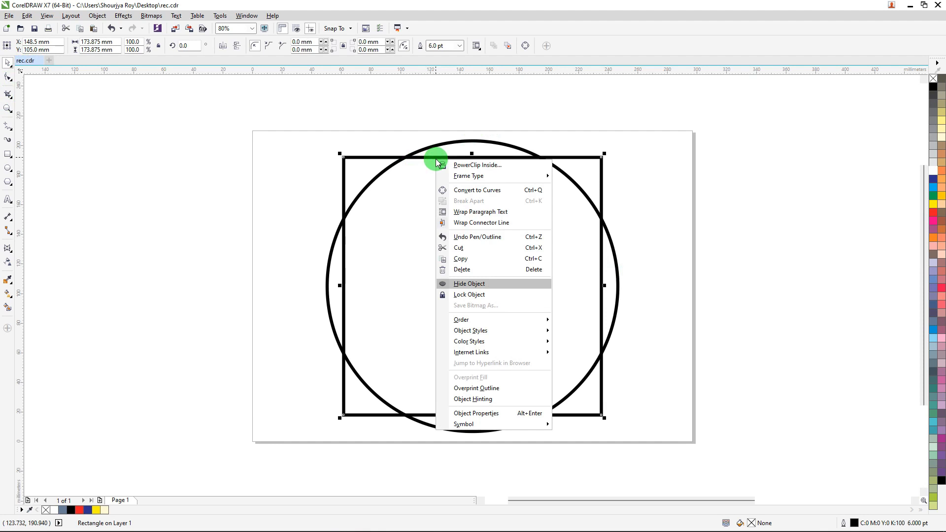
pyautogui.click(480, 189)
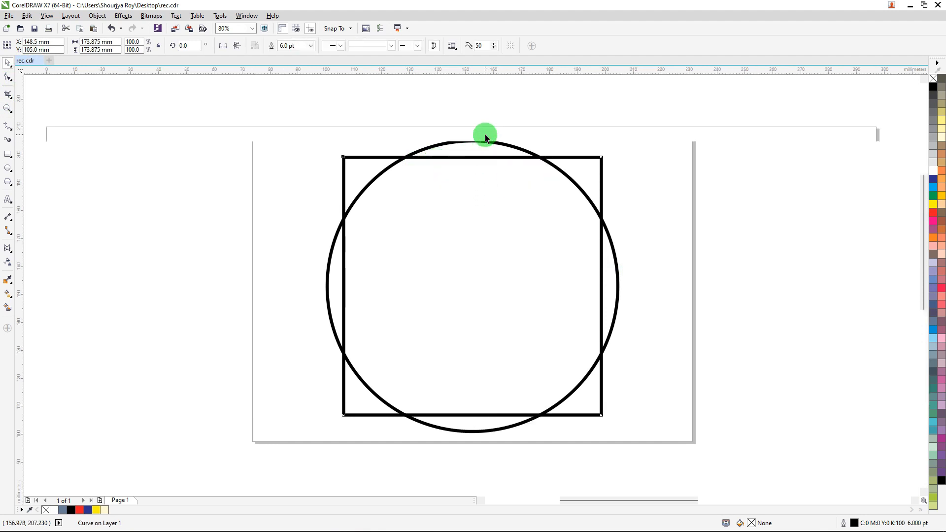
# Step: Add two nodes on the square's top edge, convert the segment between them to a curve and bow it outward
pyautogui.scroll(4, 485, 137)
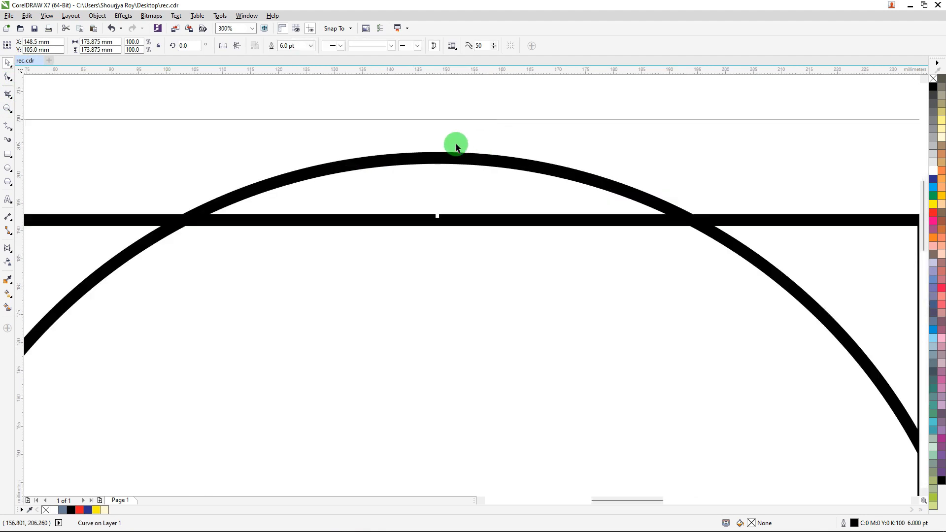
pyautogui.click(8, 76)
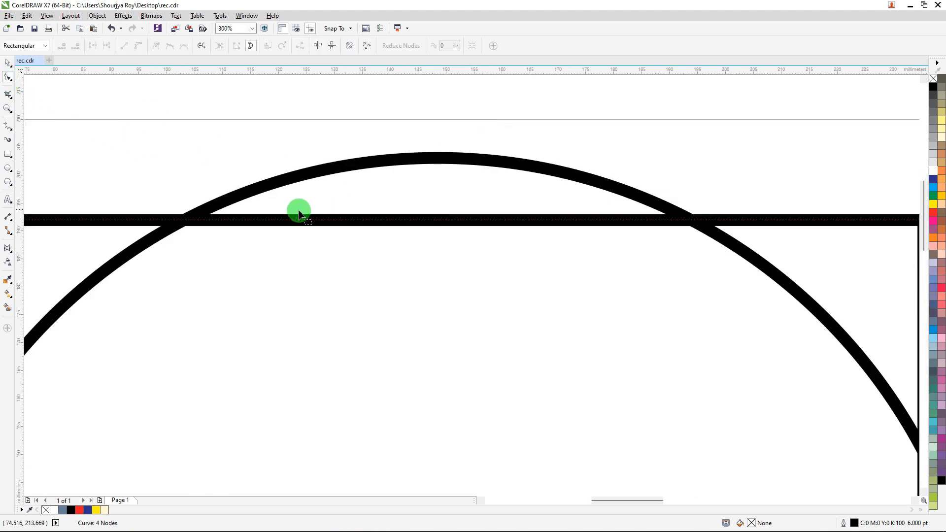
pyautogui.doubleClick(261, 221)
pyautogui.doubleClick(616, 221)
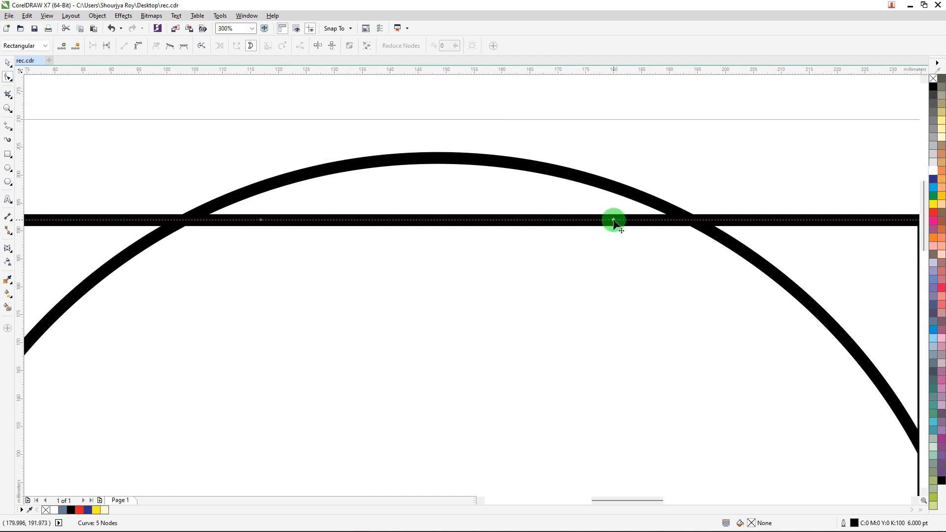
pyautogui.click(436, 221)
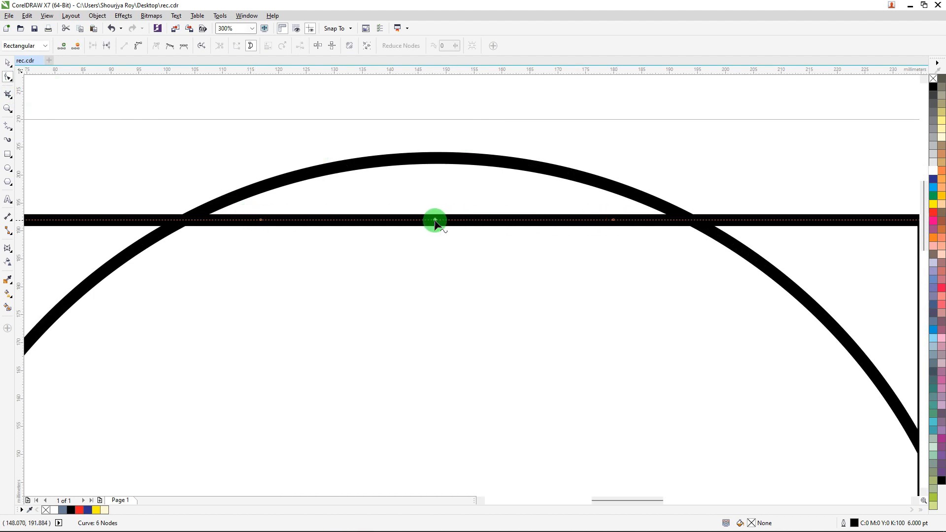
pyautogui.click(138, 45)
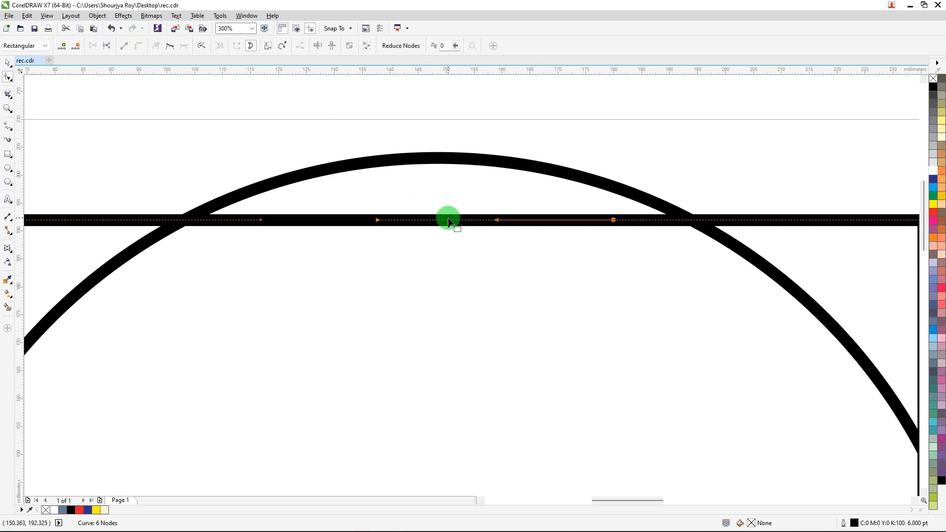
pyautogui.moveTo(450, 219); pyautogui.dragTo(442, 191)
# Step: Add two nodes on the square's bottom edge, convert the segment between them to a curve and bow it outward
pyautogui.scroll(-2, 443, 191)
pyautogui.scroll(2, 410, 452)
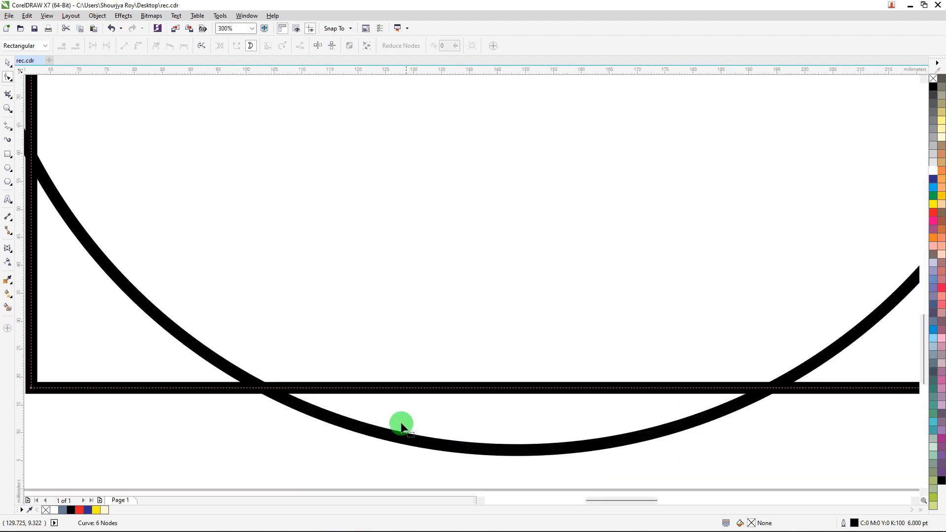
pyautogui.doubleClick(340, 389)
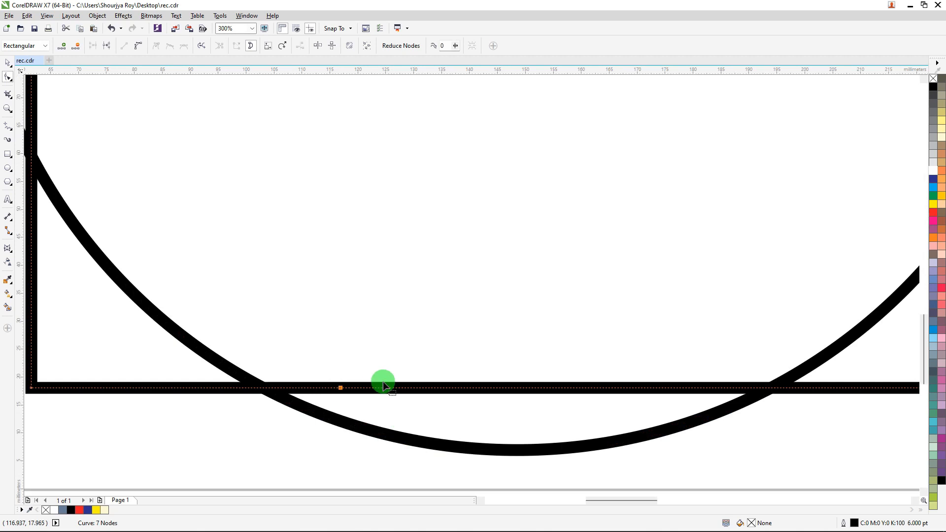
pyautogui.doubleClick(700, 388)
pyautogui.click(539, 388)
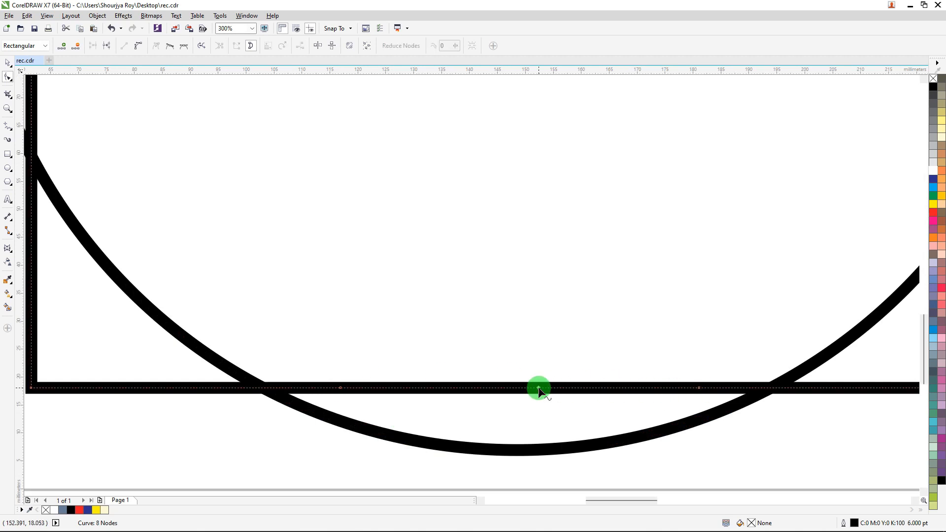
pyautogui.click(138, 46)
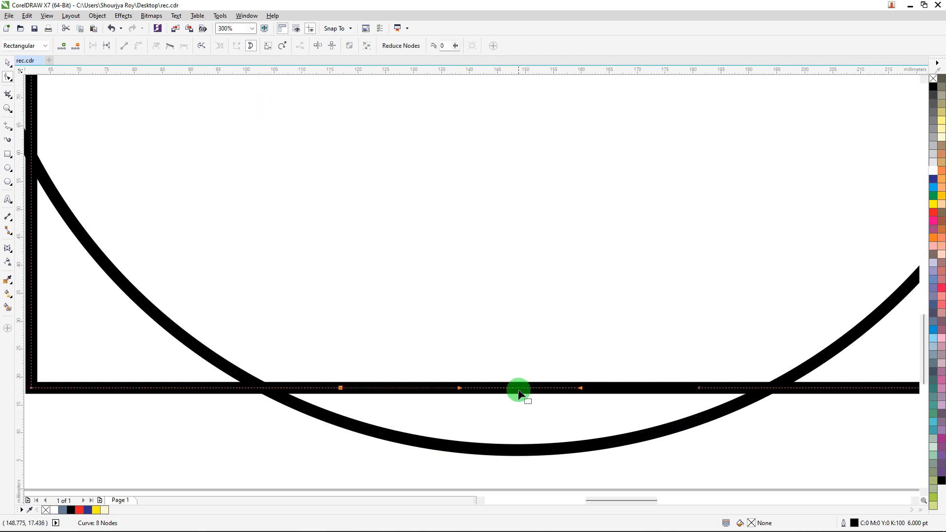
pyautogui.moveTo(519, 390); pyautogui.dragTo(517, 417)
# Step: Add two nodes on the square's left edge, convert the segment between them to a curve and bow it outward
pyautogui.scroll(-2, 472, 332)
pyautogui.scroll(-2, 472, 333)
pyautogui.scroll(2, 367, 212)
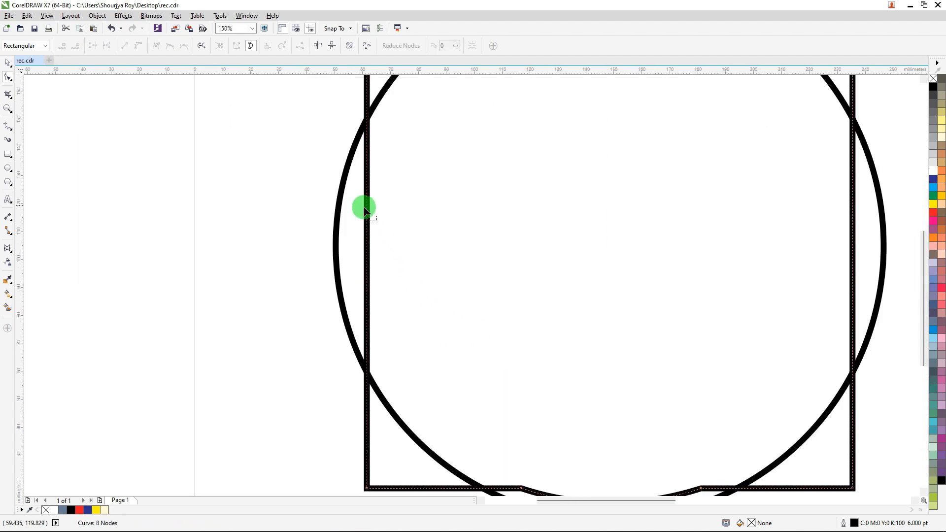
pyautogui.doubleClick(368, 149)
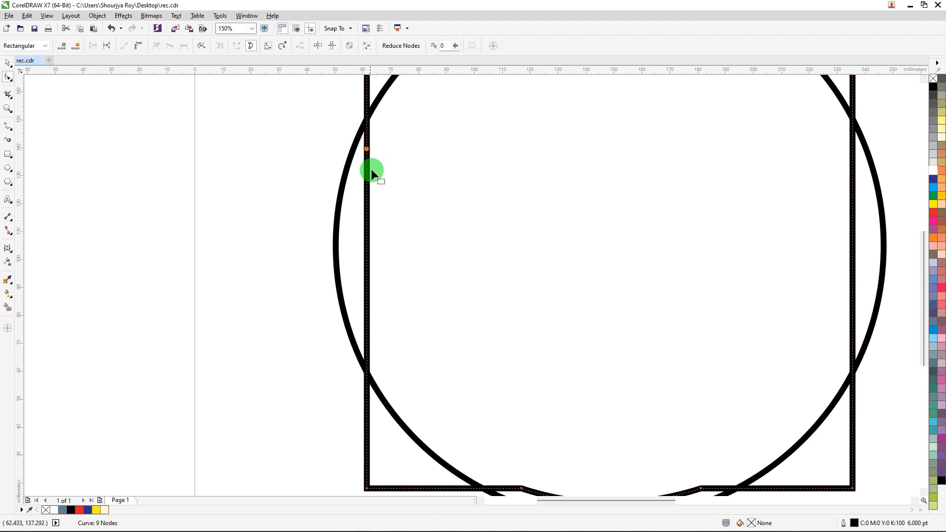
pyautogui.doubleClick(367, 330)
pyautogui.click(368, 211)
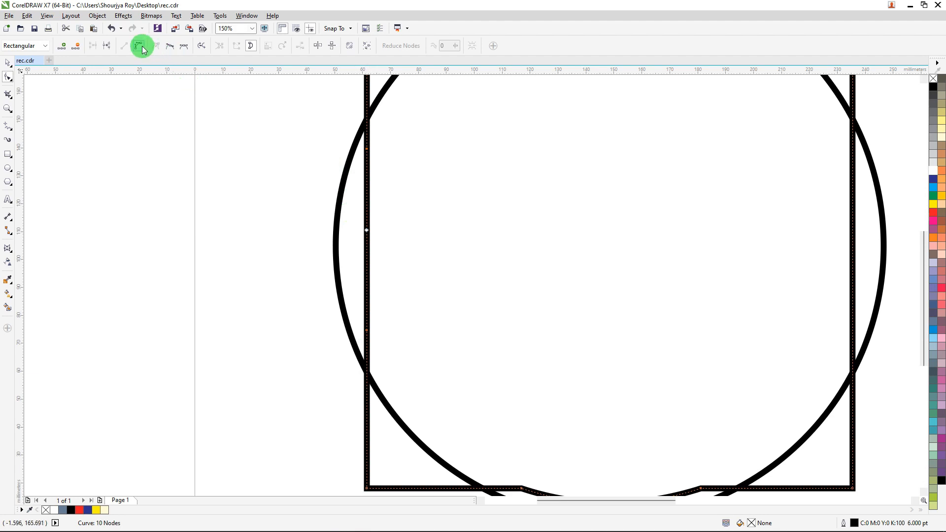
pyautogui.click(141, 48)
pyautogui.moveTo(367, 240); pyautogui.dragTo(353, 240)
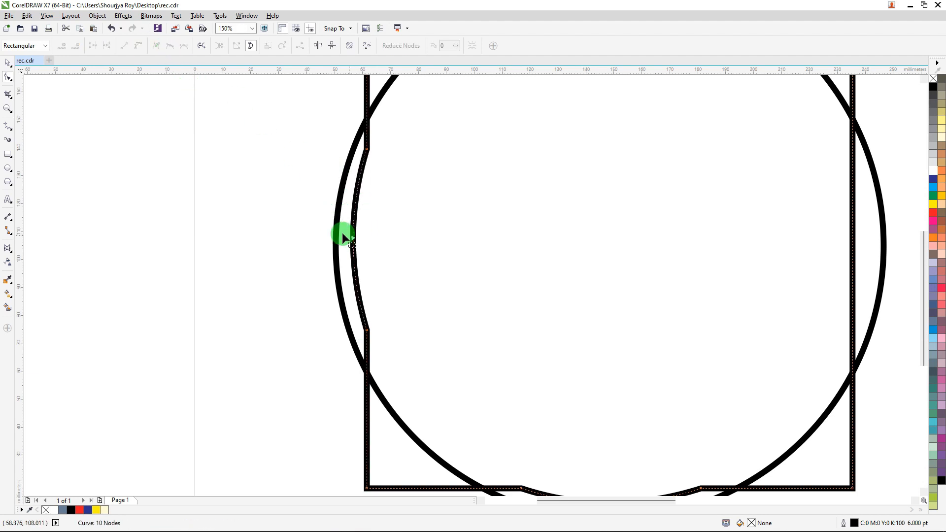
# Step: Add two nodes on the square's right edge, convert the segment between them to a curve and bow it outward
pyautogui.scroll(-3, 311, 224)
pyautogui.scroll(3, 466, 221)
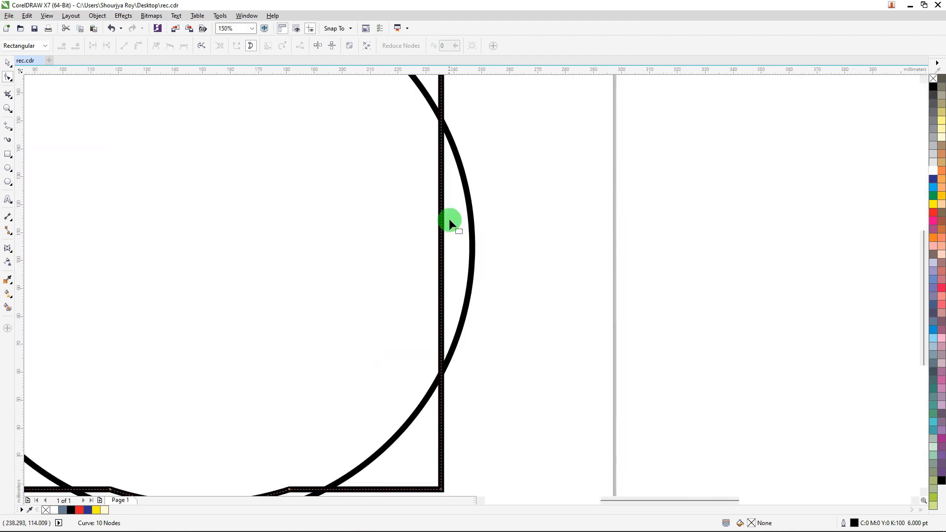
pyautogui.doubleClick(441, 163)
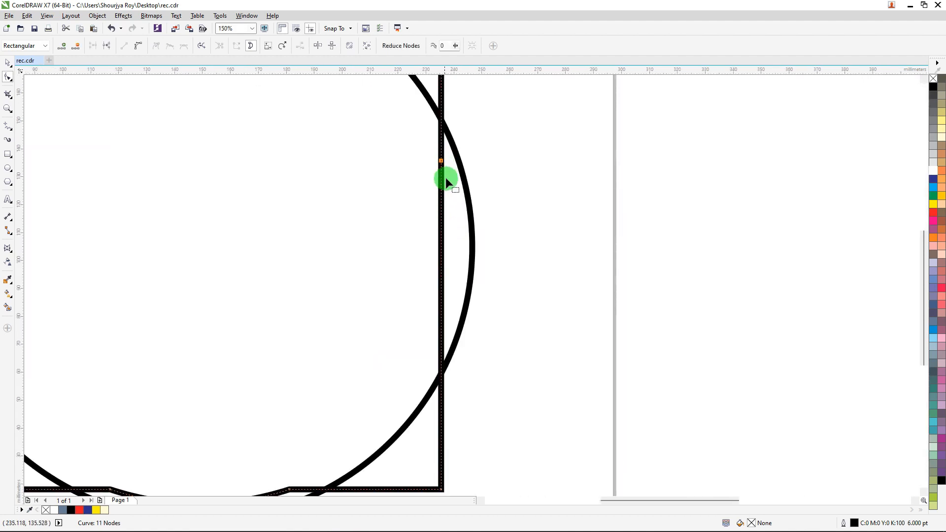
pyautogui.doubleClick(442, 318)
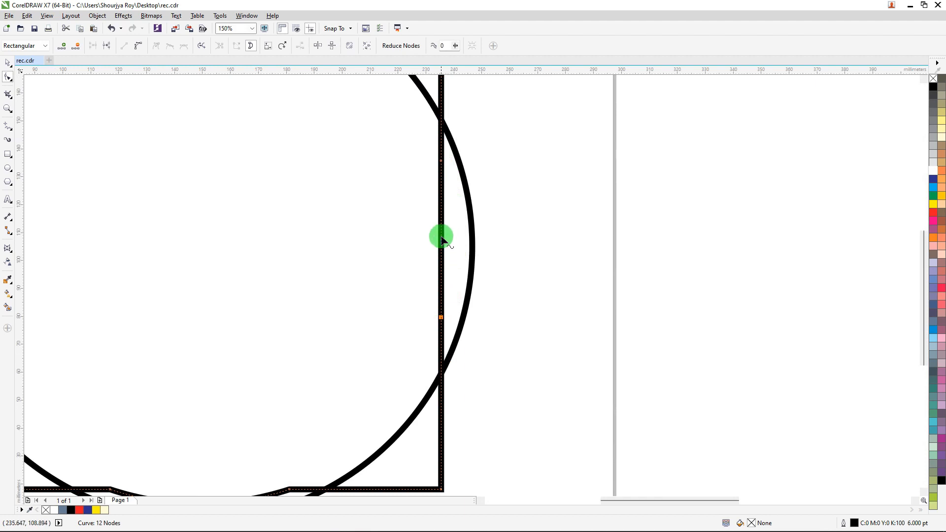
pyautogui.click(441, 237)
pyautogui.click(139, 46)
pyautogui.moveTo(442, 240); pyautogui.dragTo(484, 238)
# Step: Fine-tune the bulge of the top and bottom arcs so they follow the circle's curvature
pyautogui.scroll(-2, 484, 236)
pyautogui.scroll(1, 433, 207)
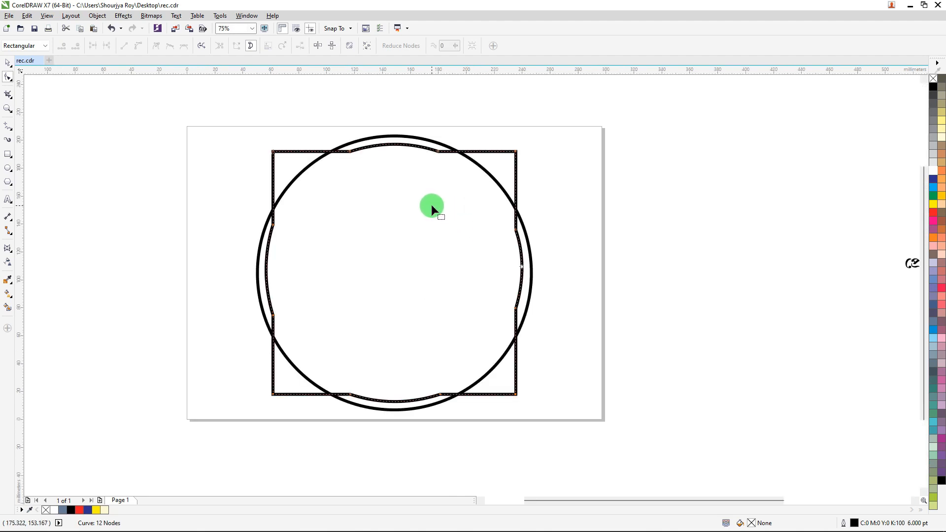
pyautogui.scroll(1, 404, 129)
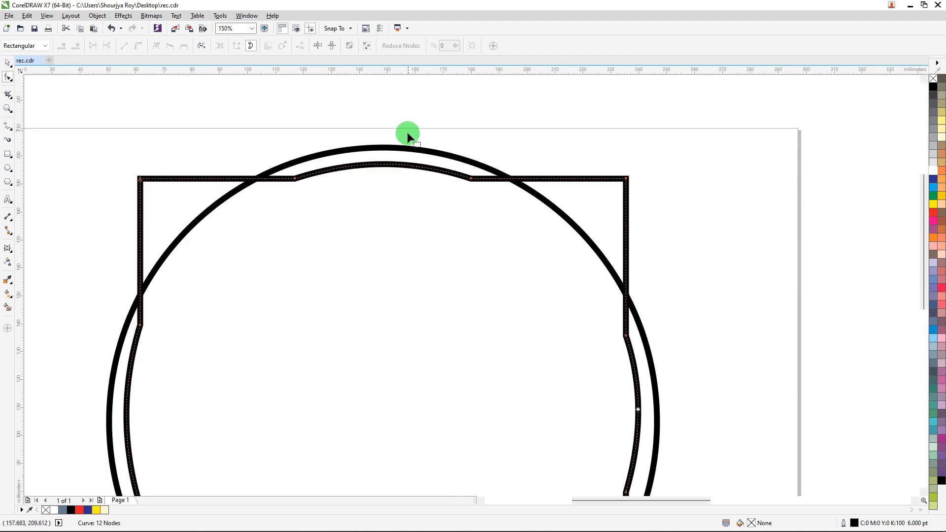
pyautogui.scroll(1, 386, 162)
pyautogui.moveTo(389, 173); pyautogui.dragTo(386, 165)
pyautogui.scroll(-2, 387, 166)
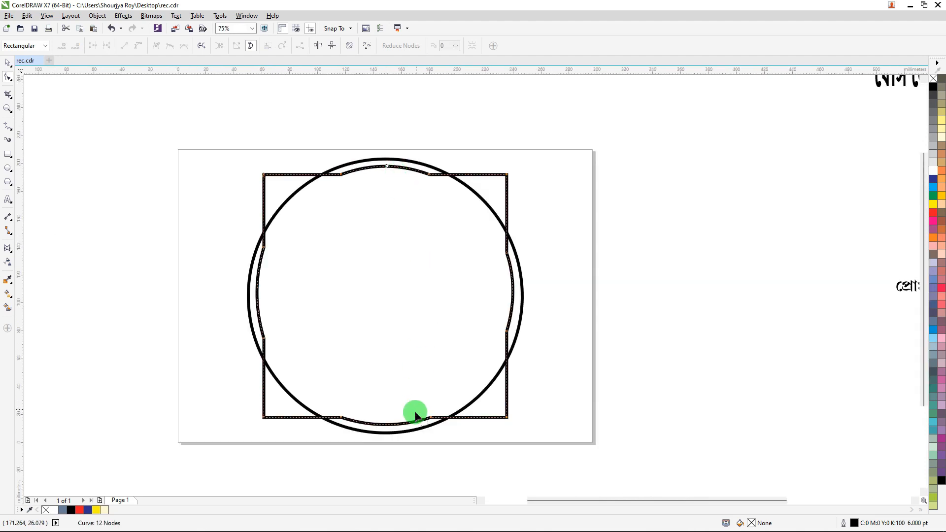
pyautogui.scroll(3, 415, 416)
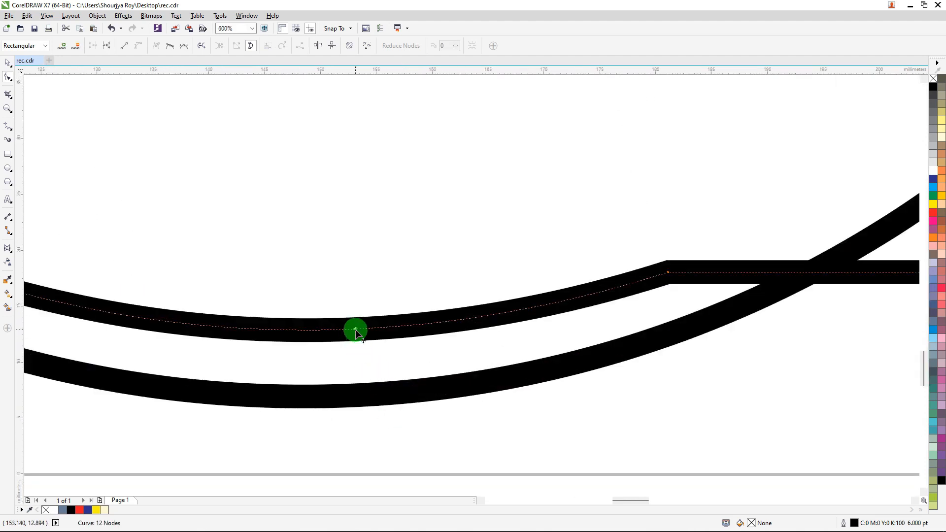
pyautogui.moveTo(355, 330); pyautogui.dragTo(354, 332)
# Step: Fill the reshaped square with white so it covers the circle behind it, and deselect it
pyautogui.scroll(-4, 350, 302)
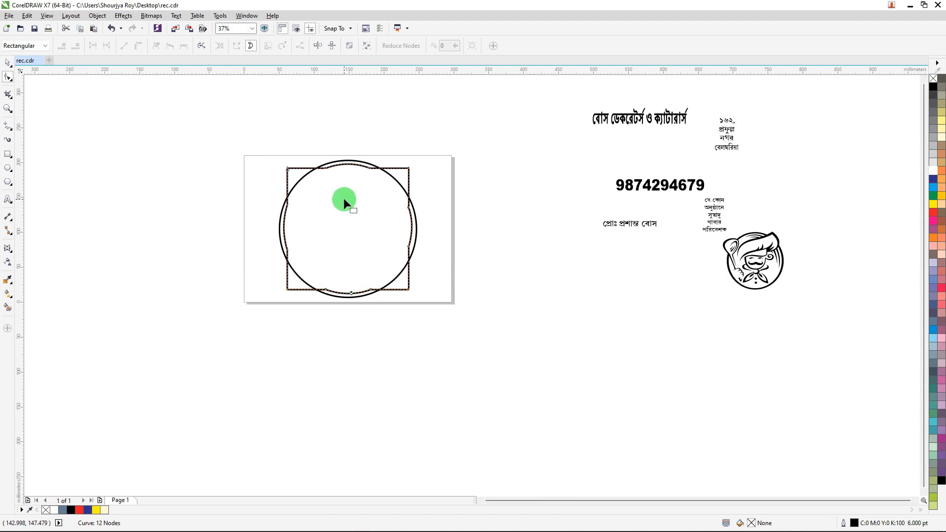
pyautogui.scroll(1, 344, 198)
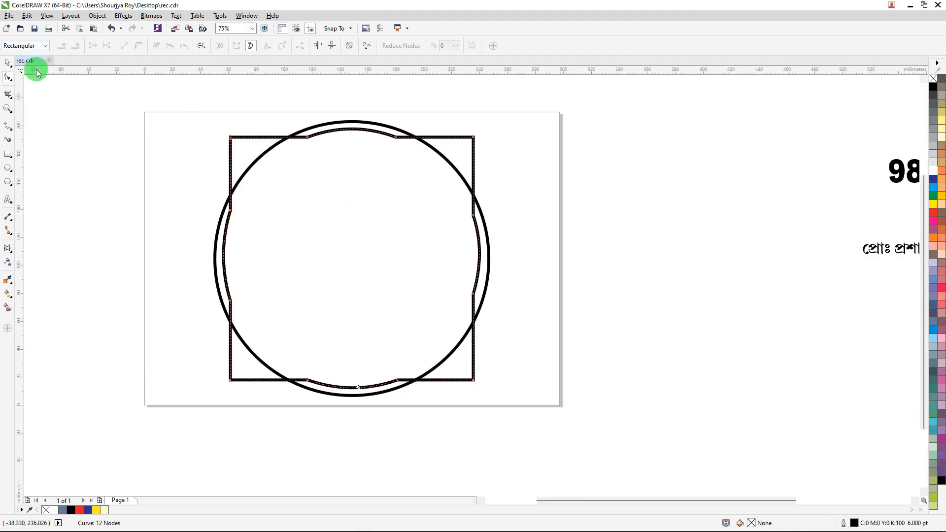
pyautogui.click(8, 61)
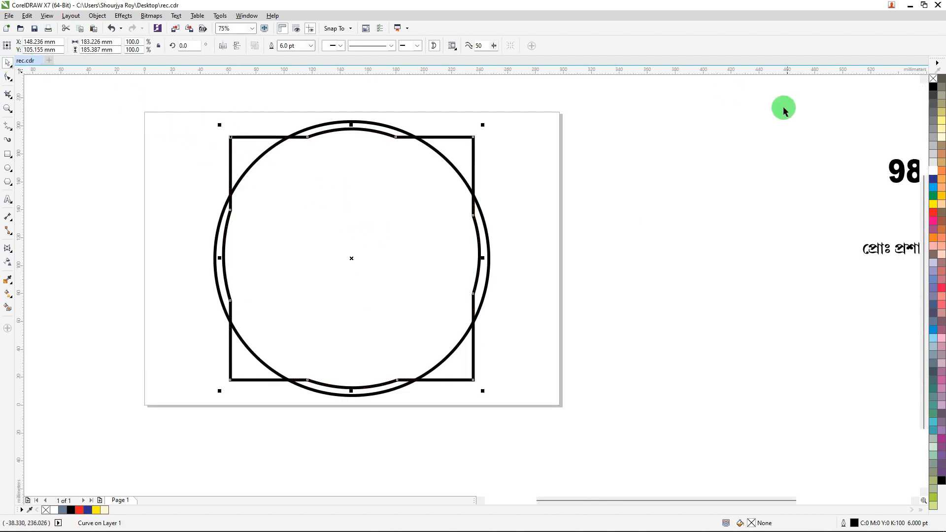
pyautogui.click(934, 171)
pyautogui.click(609, 176)
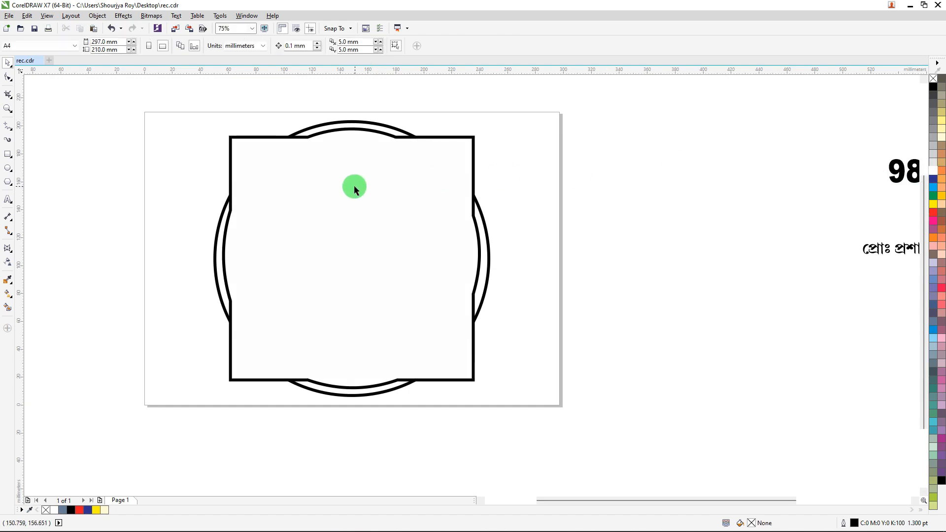
# Step: Paste a copy of the reshaped square in place and scale it about its centre to about 58%
pyautogui.click(354, 185)
pyautogui.rightClick(355, 189)
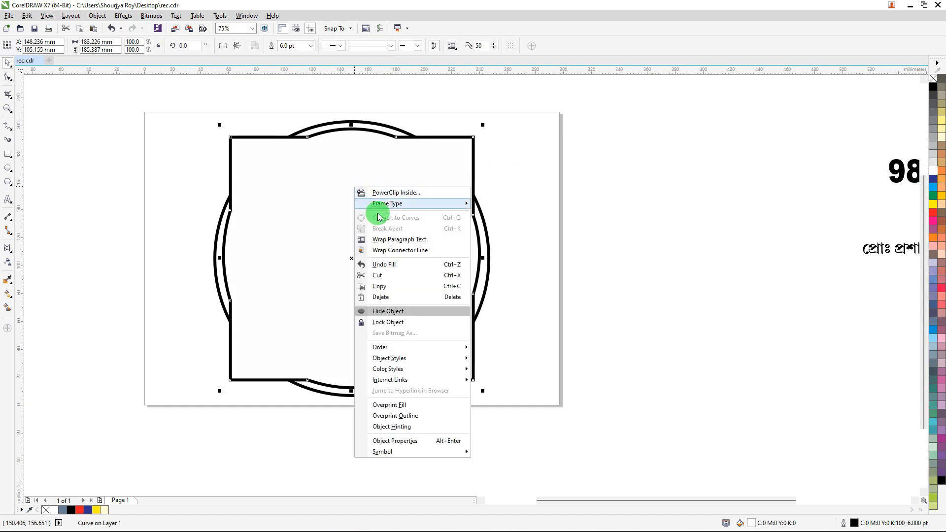
pyautogui.click(381, 286)
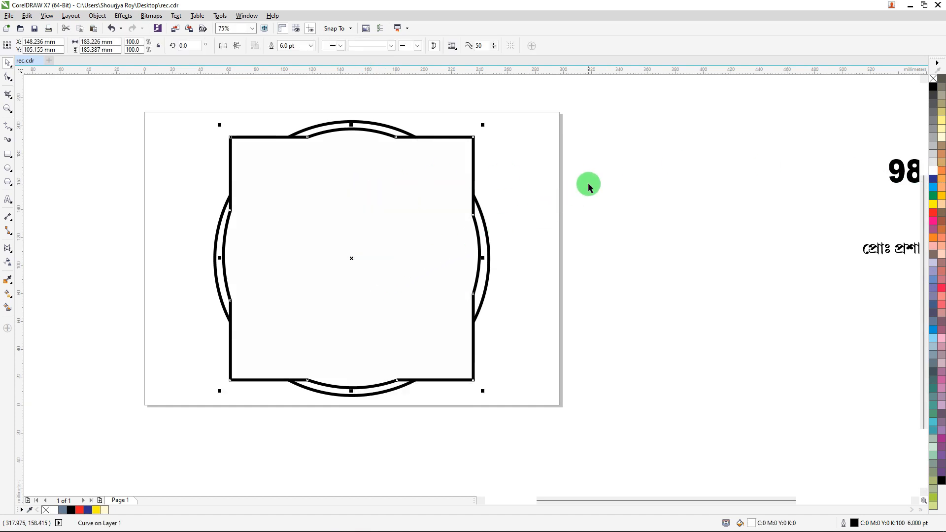
pyautogui.rightClick(560, 151)
pyautogui.click(583, 211)
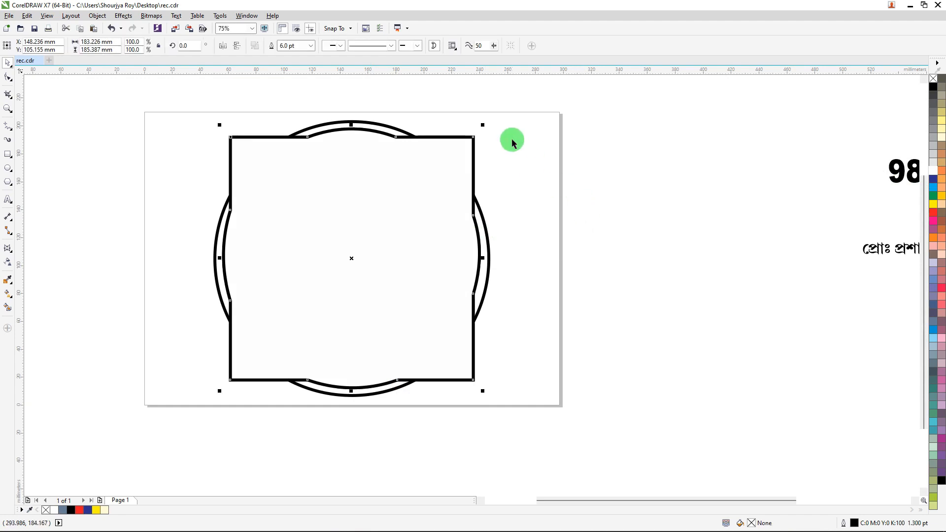
pyautogui.moveTo(485, 126); pyautogui.dragTo(483, 180)
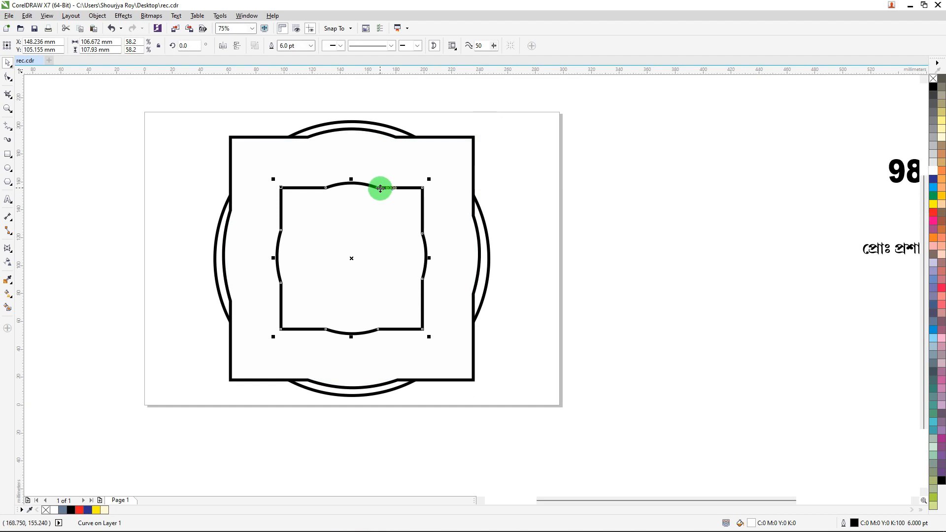
# Step: Move the chef emblem from beside the page into the inner square, bring it to the front and centre it on the page
pyautogui.scroll(-2, 380, 188)
pyautogui.click(754, 239)
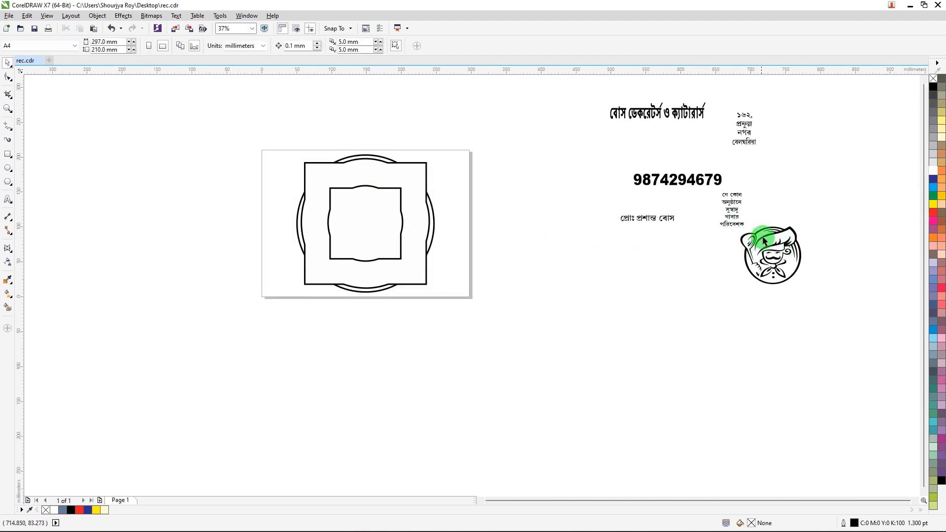
pyautogui.moveTo(795, 231); pyautogui.dragTo(506, 196)
pyautogui.scroll(2, 444, 186)
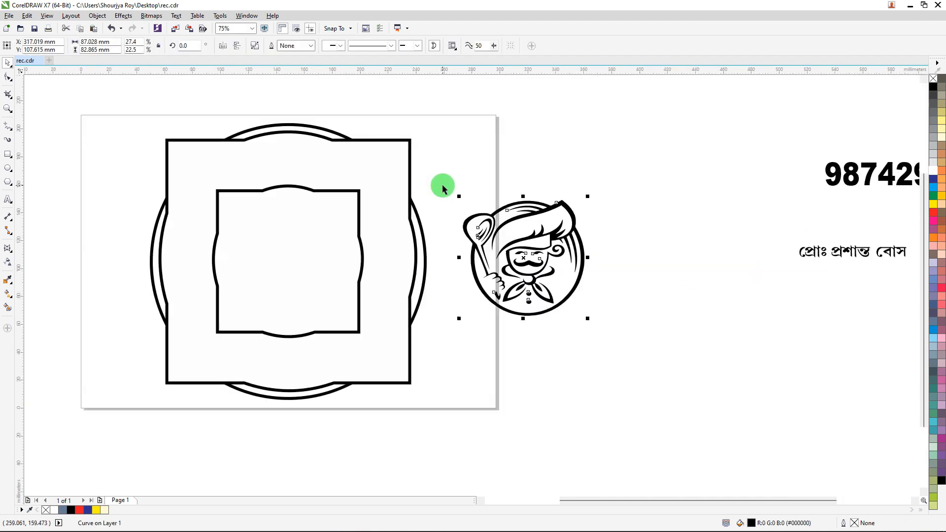
pyautogui.press('p')
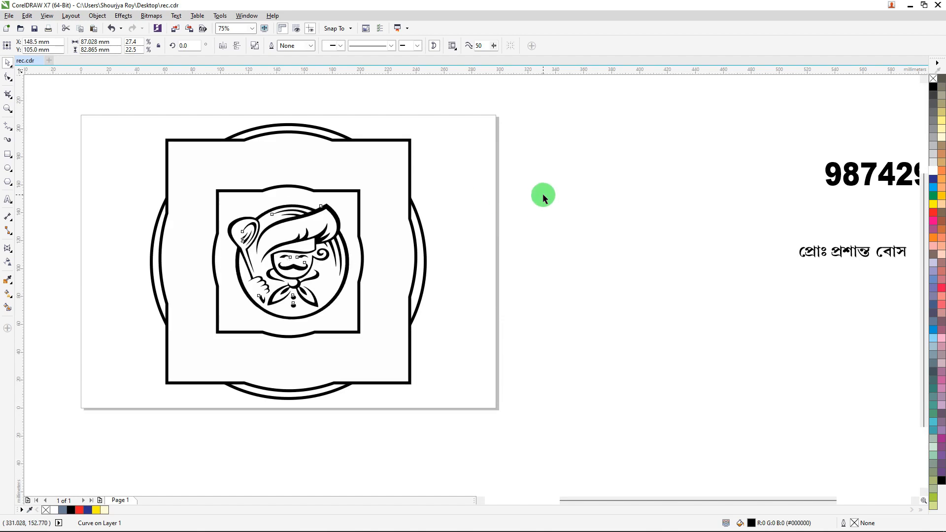
pyautogui.click(538, 195)
# Step: Select the circle, both squares and the chef emblem and send them to the back of the page
pyautogui.scroll(-2, 525, 200)
pyautogui.moveTo(532, 130); pyautogui.dragTo(268, 320)
pyautogui.rightClick(429, 172)
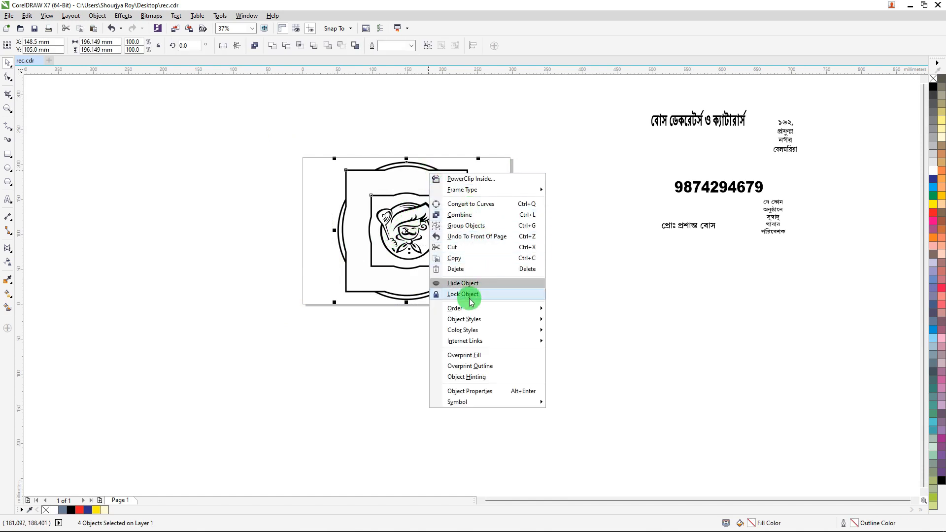
pyautogui.moveTo(463, 314)
pyautogui.click(571, 320)
pyautogui.click(562, 281)
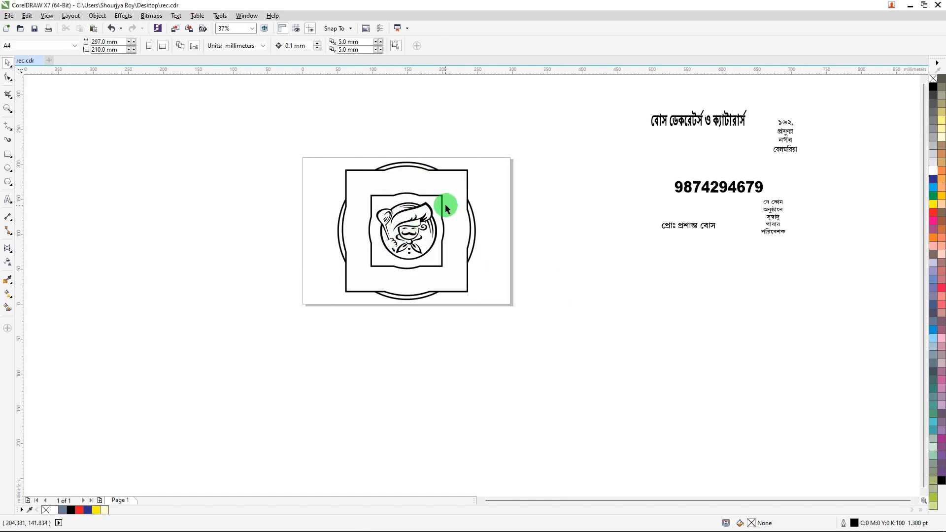
# Step: Break the inner square's curve at the four end nodes of its left and right arcs
pyautogui.scroll(2, 429, 212)
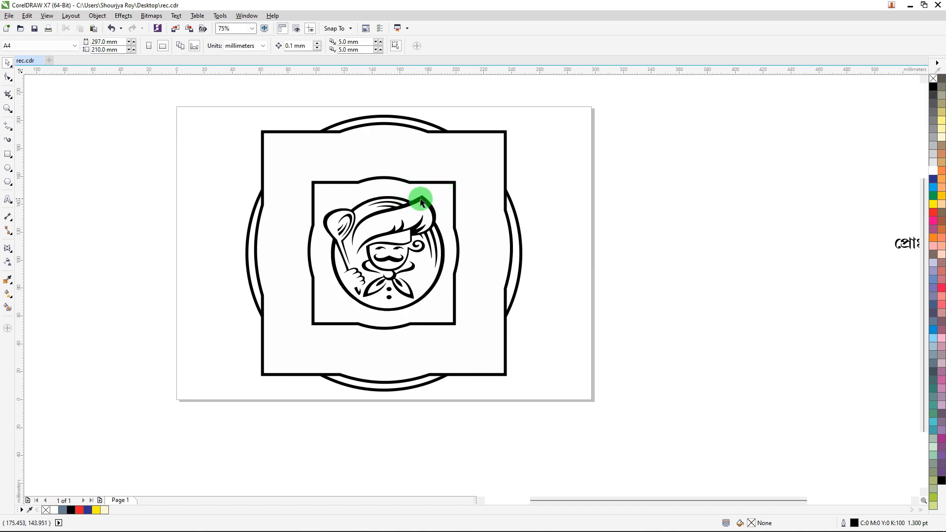
pyautogui.click(420, 200)
pyautogui.click(543, 204)
pyautogui.click(402, 207)
pyautogui.scroll(2, 401, 207)
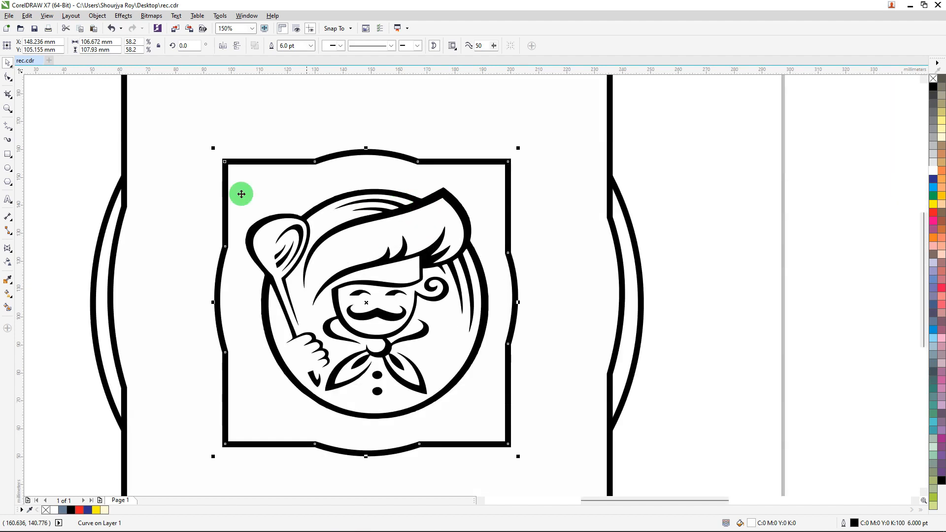
pyautogui.click(7, 78)
pyautogui.moveTo(337, 249); pyautogui.dragTo(538, 261)
pyautogui.click(107, 48)
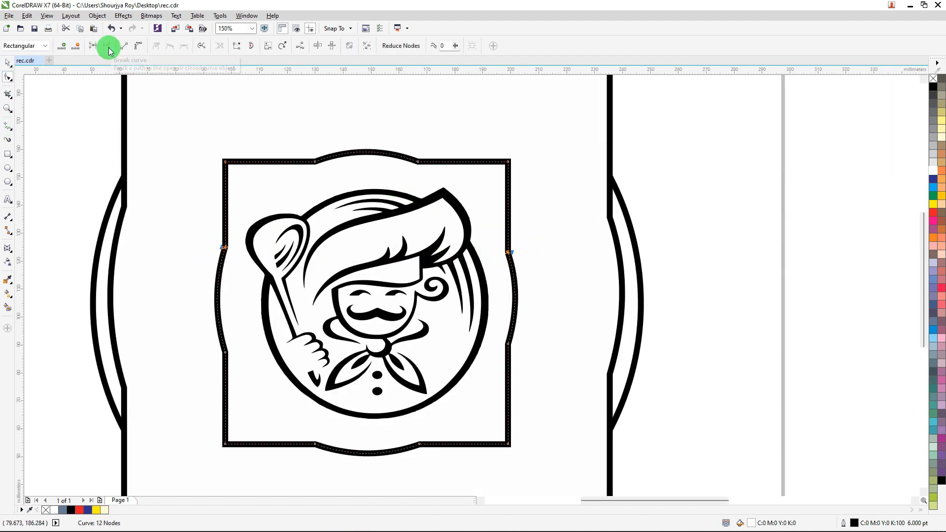
pyautogui.moveTo(191, 333); pyautogui.dragTo(530, 356)
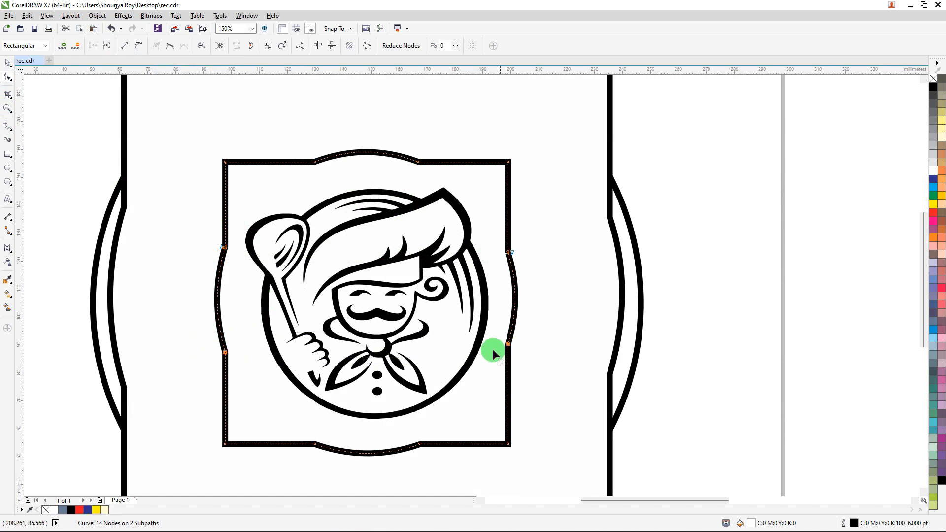
pyautogui.click(103, 46)
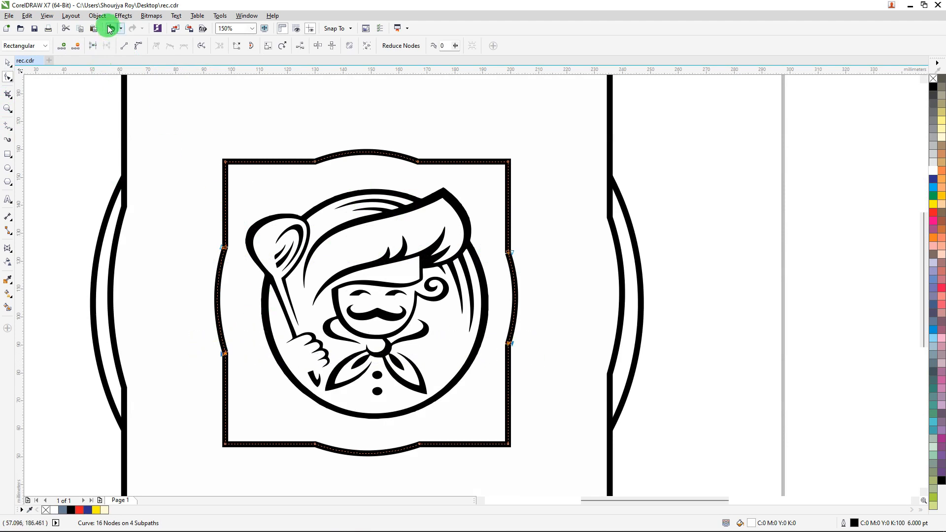
# Step: Break the inner square apart into separate curves and delete its left and right arcs
pyautogui.click(97, 15)
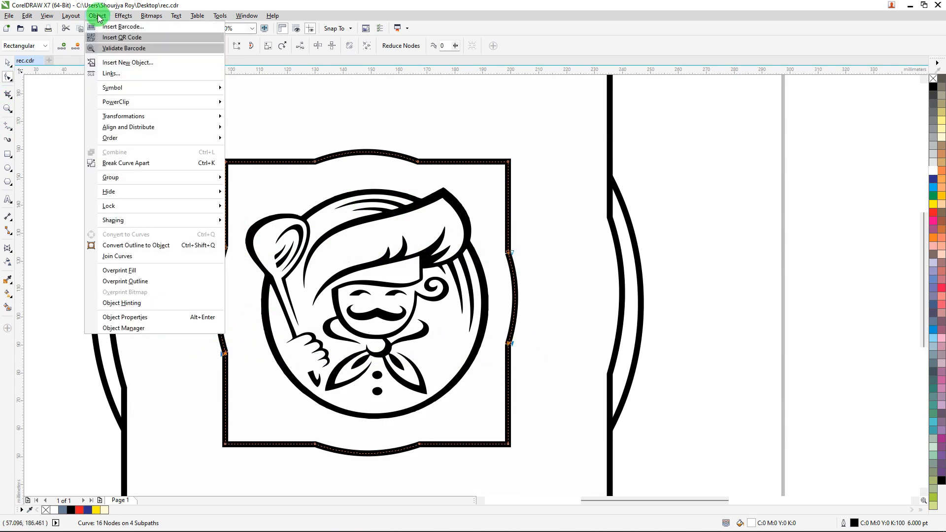
pyautogui.click(131, 163)
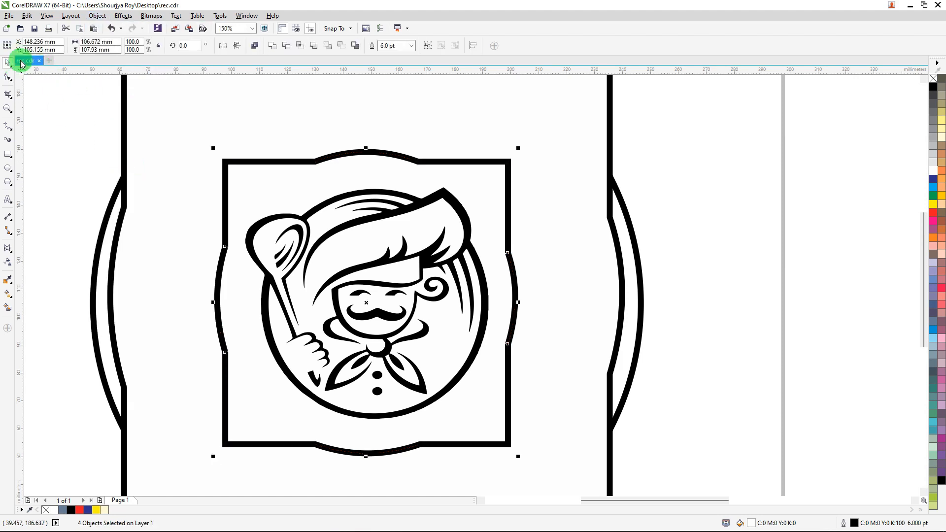
pyautogui.click(581, 232)
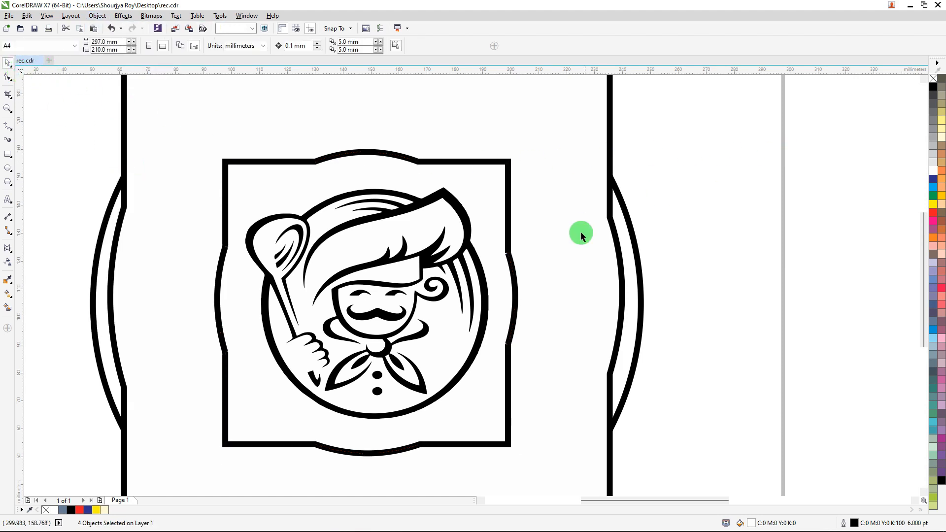
pyautogui.moveTo(517, 265); pyautogui.dragTo(540, 265)
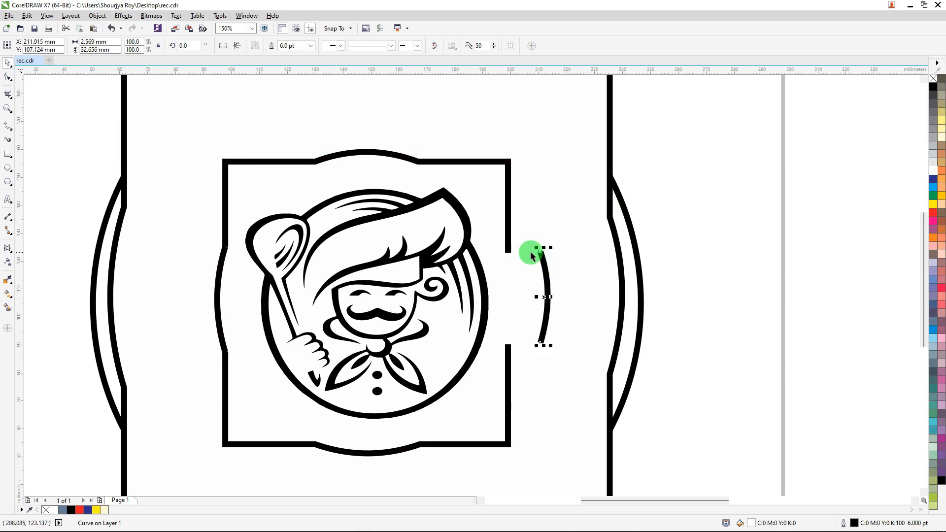
pyautogui.press('Delete')
pyautogui.moveTo(223, 259); pyautogui.dragTo(179, 249)
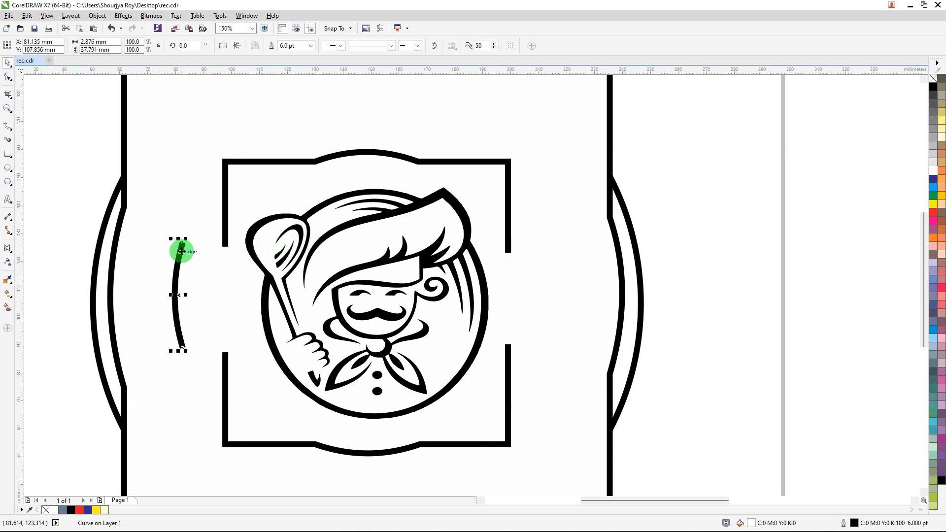
pyautogui.press('Delete')
# Step: Nudge the chef emblem up inside the open inner frame to Y 109.5 mm
pyautogui.scroll(-2, 219, 250)
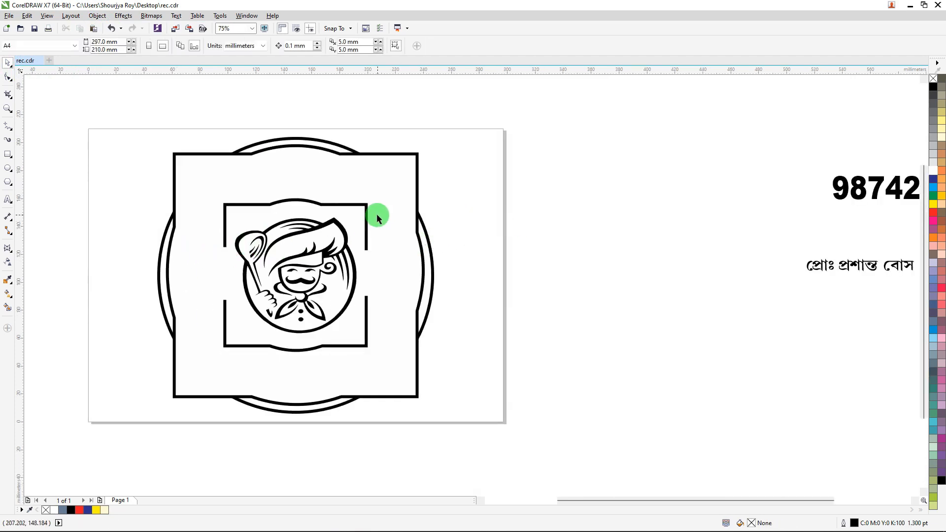
pyautogui.click(337, 226)
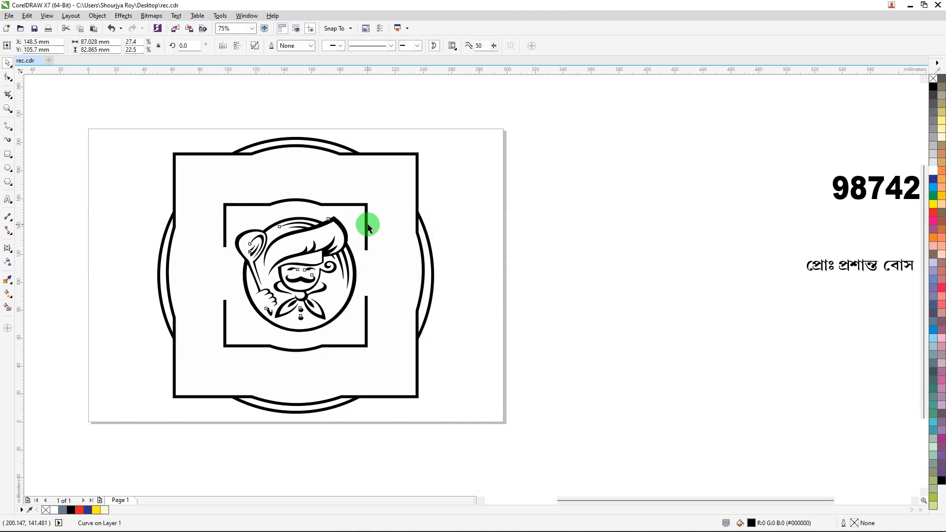
pyautogui.press('Up')
pyautogui.press('Up')
pyautogui.press('Up')
pyautogui.press('Up')
pyautogui.press('Up')
pyautogui.press('Up')
pyautogui.press('Up')
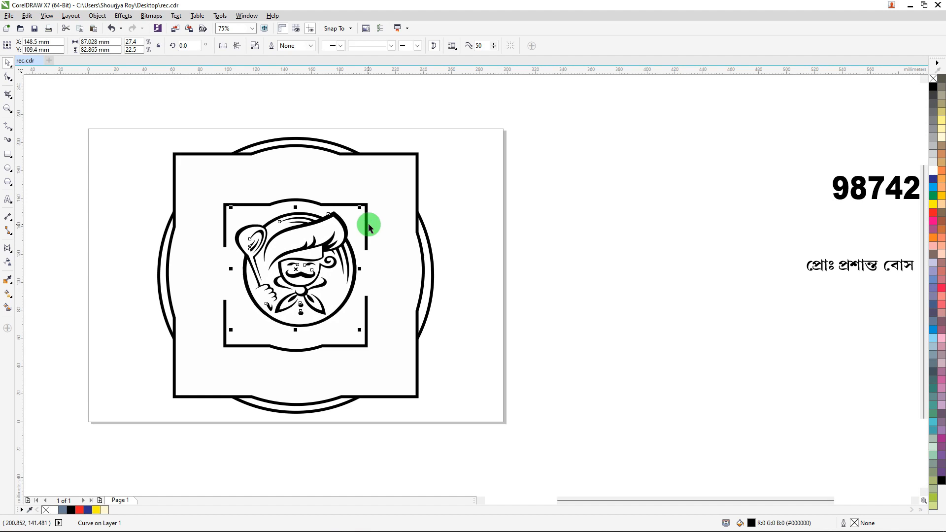
pyautogui.press('Up')
# Step: Move the business name text onto the logo, roughly centred across the top edge of the inner frame
pyautogui.scroll(-2, 323, 206)
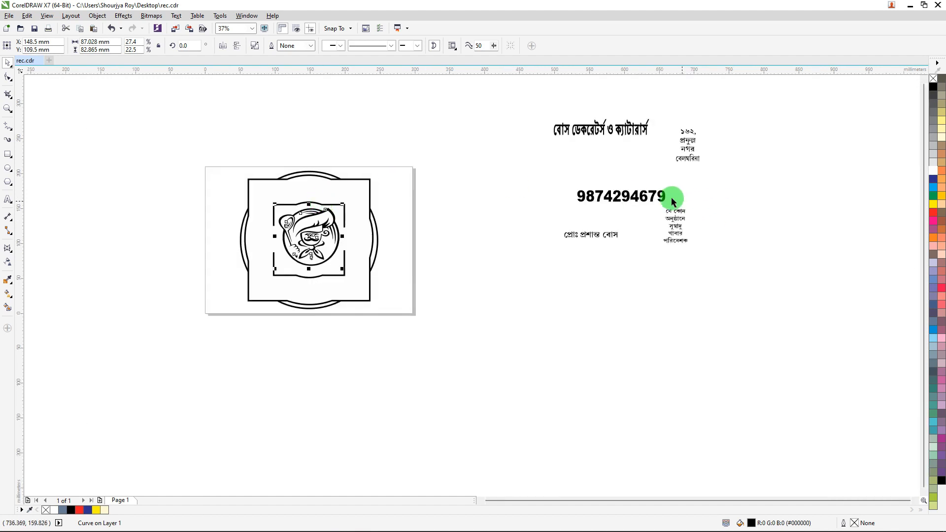
pyautogui.moveTo(589, 131); pyautogui.dragTo(288, 200)
pyautogui.scroll(4, 274, 185)
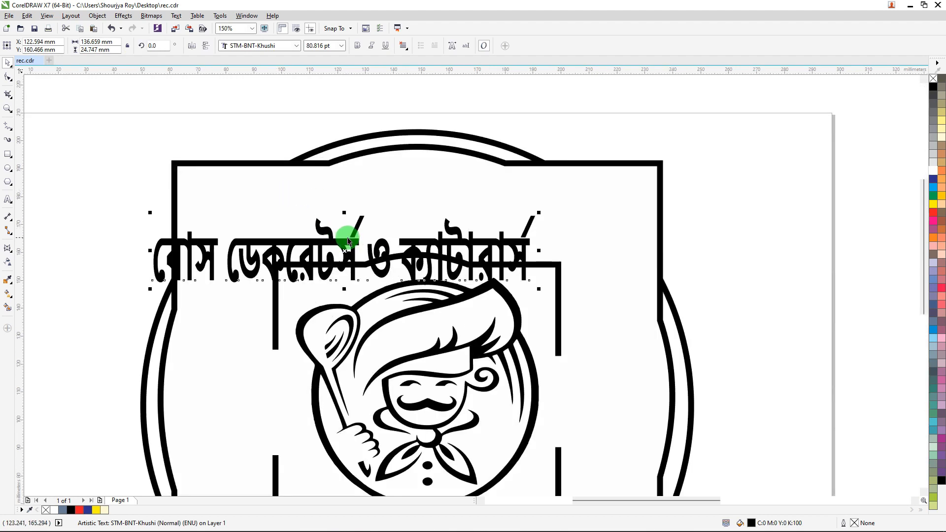
pyautogui.moveTo(351, 237); pyautogui.dragTo(415, 245)
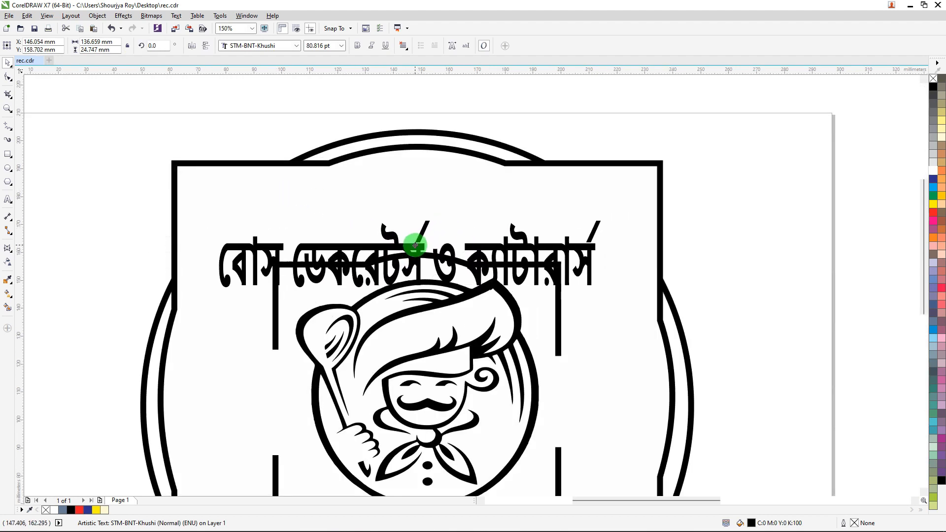
# Step: Apply a Single Arc envelope to the business name and bow it upward so it clears the inner frame
pyautogui.click(8, 248)
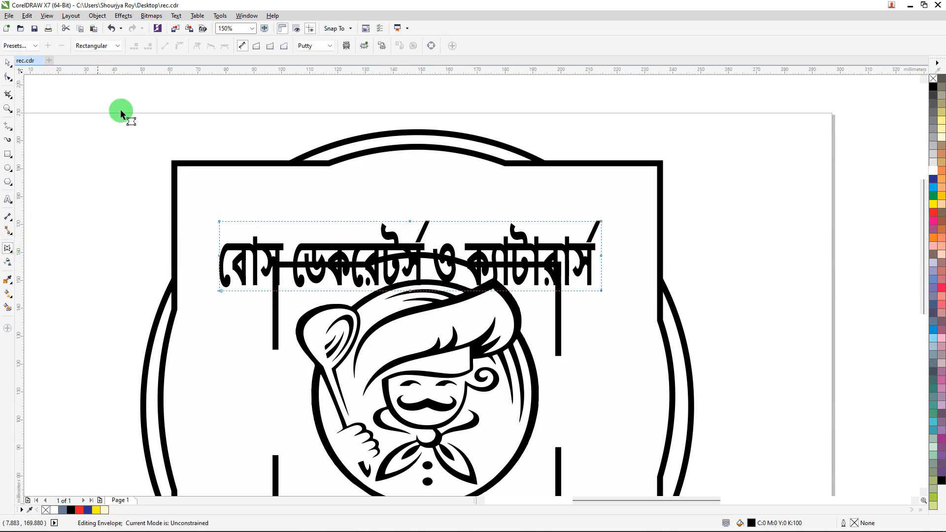
pyautogui.click(272, 46)
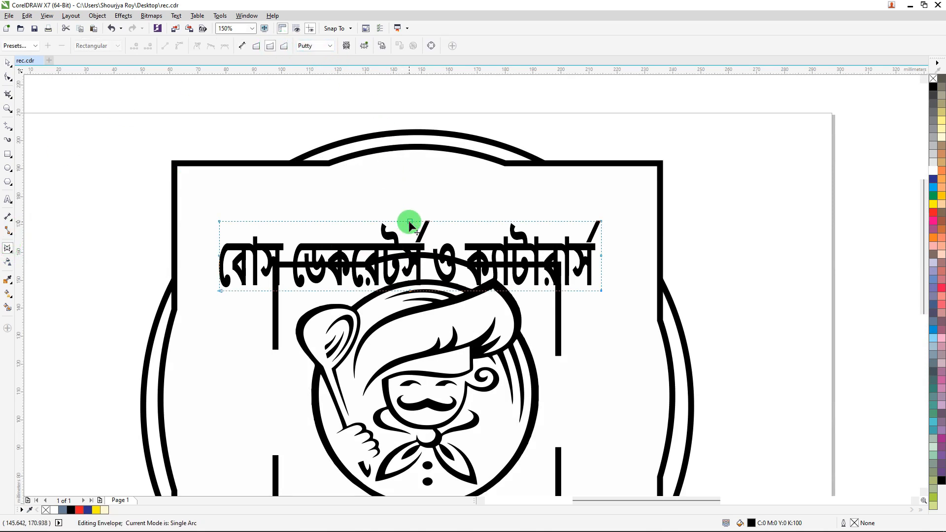
pyautogui.moveTo(409, 221); pyautogui.dragTo(410, 166)
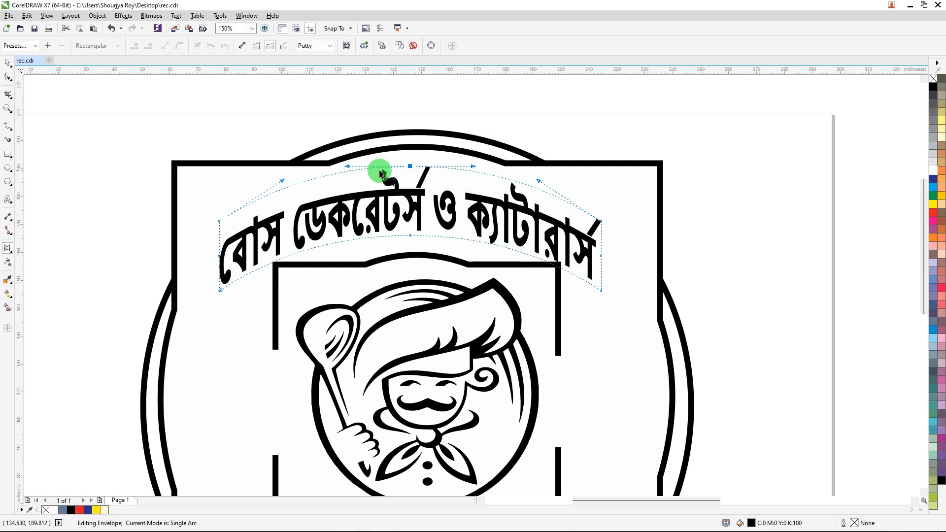
pyautogui.scroll(-2, 376, 175)
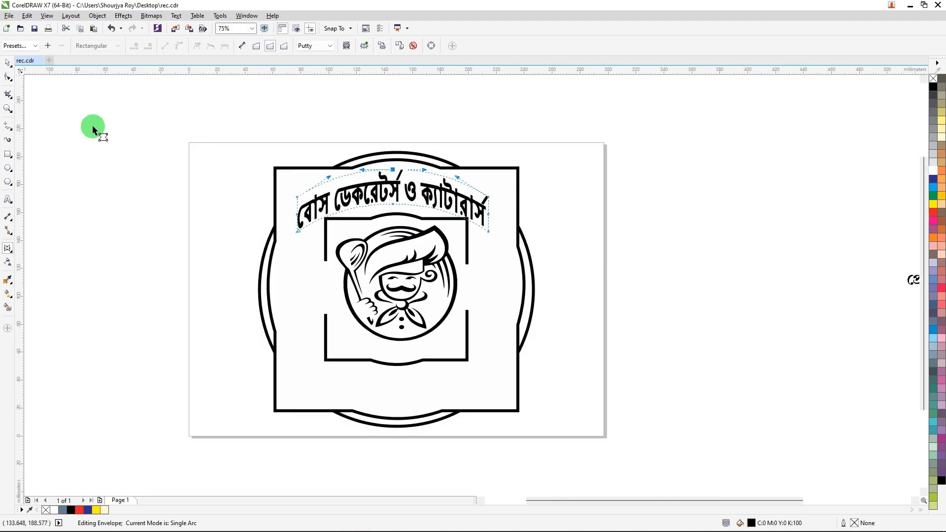
# Step: Stretch the arched business name to about 165 mm wide and nudge it right to X 150.453 mm
pyautogui.click(7, 63)
pyautogui.moveTo(491, 199); pyautogui.dragTo(512, 199)
pyautogui.press('Right')
pyautogui.press('Right')
pyautogui.press('Right')
pyautogui.press('Right')
pyautogui.press('Right')
pyautogui.press('Right')
pyautogui.press('Right')
pyautogui.press('Right')
pyautogui.press('Right')
pyautogui.press('Right')
pyautogui.press('Right')
pyautogui.press('Right')
pyautogui.press('Right')
pyautogui.press('Right')
pyautogui.press('Right')
pyautogui.press('Right')
pyautogui.press('Right')
pyautogui.press('Right')
pyautogui.press('Right')
pyautogui.press('Right')
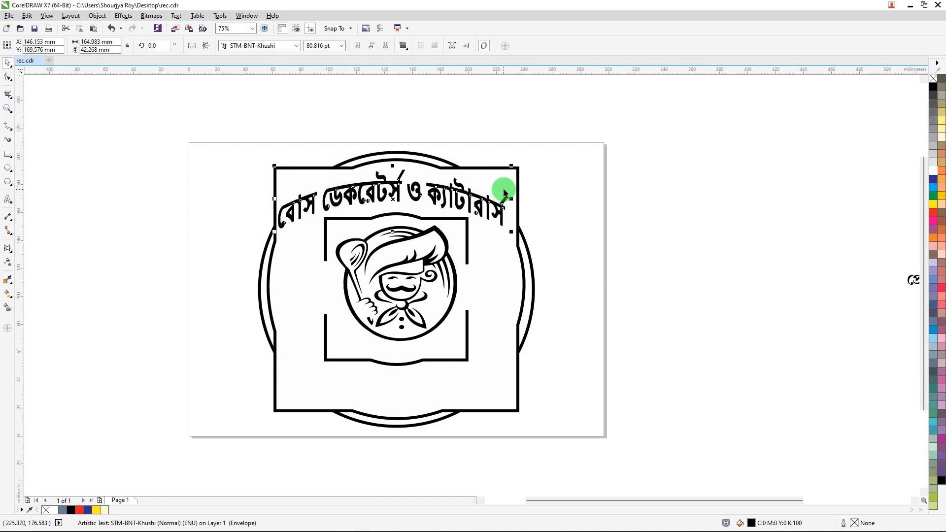
pyautogui.press('Right')
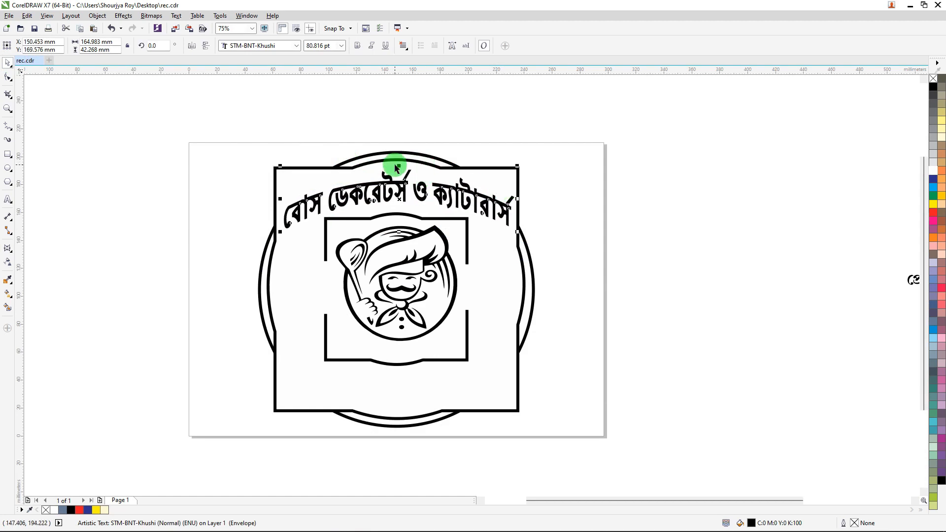
# Step: Stretch the arched business name to about 51.6 mm high and narrow it to about 158 mm wide
pyautogui.scroll(2, 400, 166)
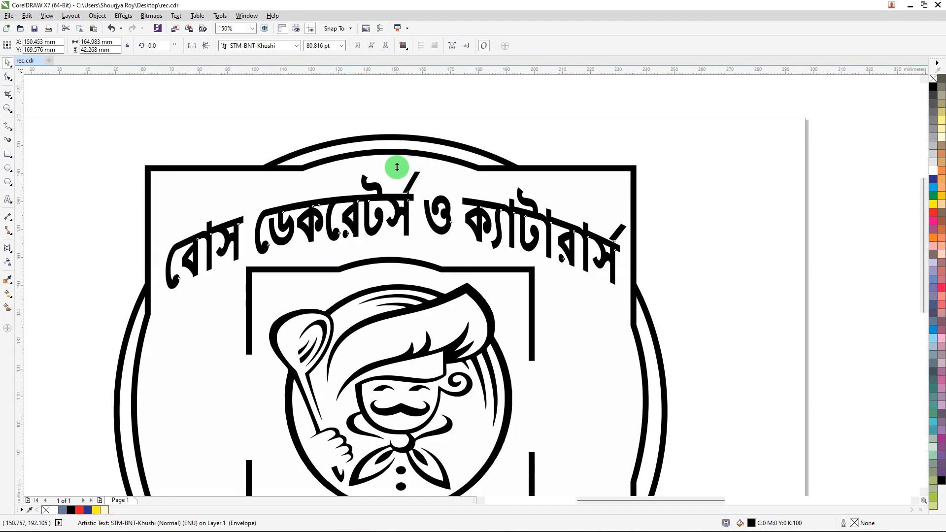
pyautogui.moveTo(397, 167); pyautogui.dragTo(397, 161)
pyautogui.moveTo(397, 301); pyautogui.dragTo(397, 306)
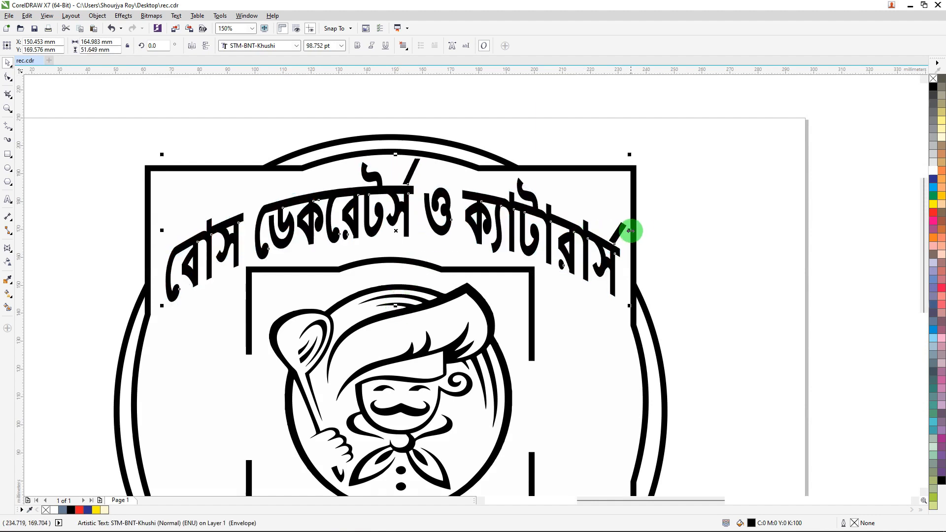
pyautogui.moveTo(631, 231); pyautogui.dragTo(621, 230)
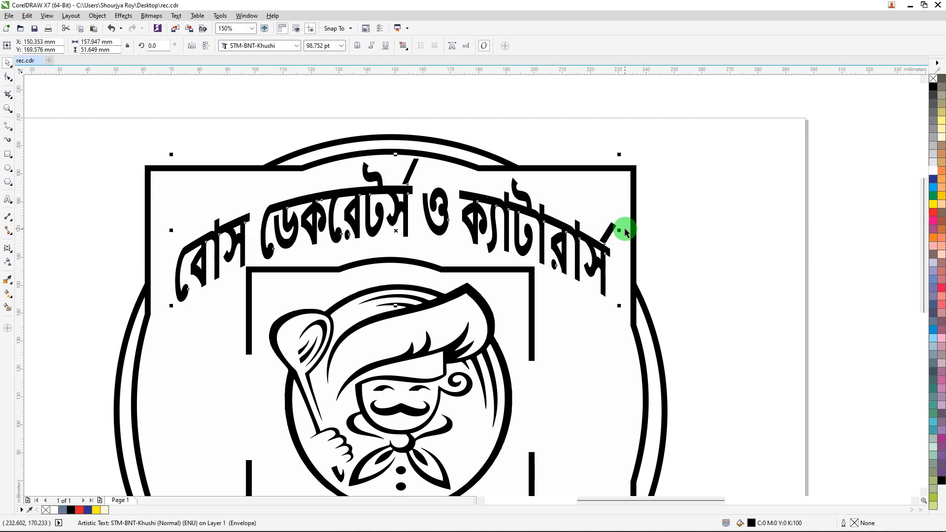
# Step: Nudge the arched business name left to X 148.753 mm to centre it between the outer square's sides
pyautogui.press('Left')
pyautogui.press('Left')
pyautogui.press('Left')
pyautogui.press('Left')
pyautogui.press('Left')
pyautogui.press('Left')
pyautogui.press('Left')
pyautogui.press('Left')
pyautogui.press('Left')
pyautogui.press('Left')
pyautogui.press('Left')
pyautogui.press('Left')
pyautogui.press('Left')
pyautogui.press('Left')
pyautogui.press('Left')
pyautogui.press('Left')
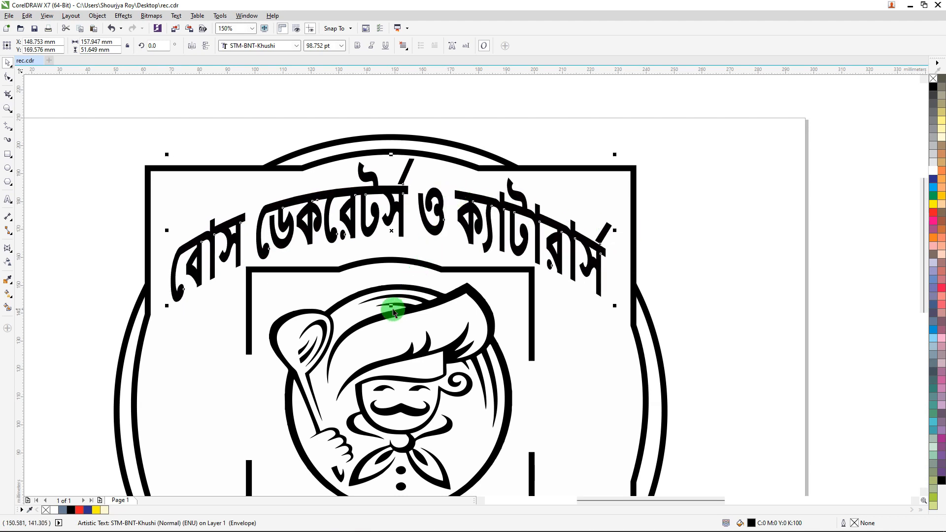
# Step: Reduce the arched business name's height to about 47 mm and lower it to Y 169.413 mm
pyautogui.moveTo(392, 306); pyautogui.dragTo(394, 293)
pyautogui.scroll(-2, 422, 232)
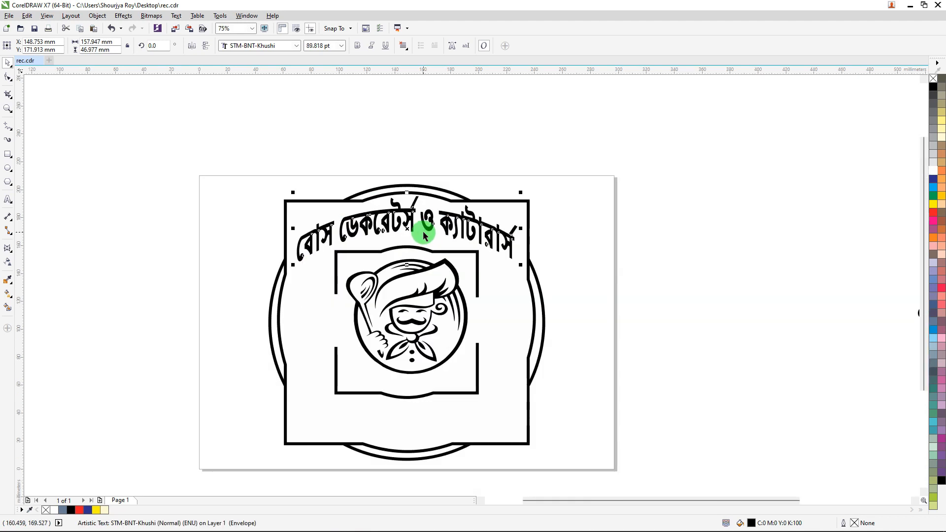
pyautogui.moveTo(423, 232); pyautogui.dragTo(425, 231)
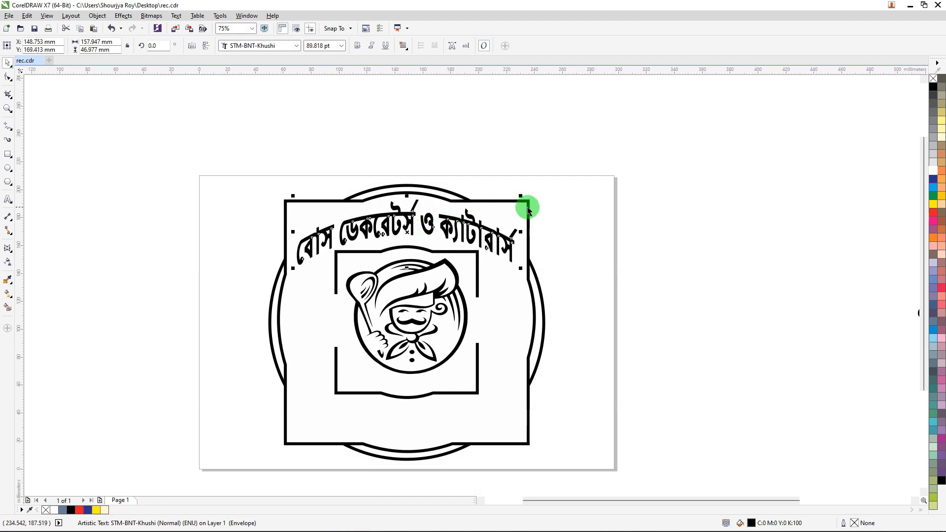
pyautogui.click(566, 233)
# Step: Move the phone number text into the space between the inner frame's lower edge and the outer frame
pyautogui.scroll(-2, 566, 234)
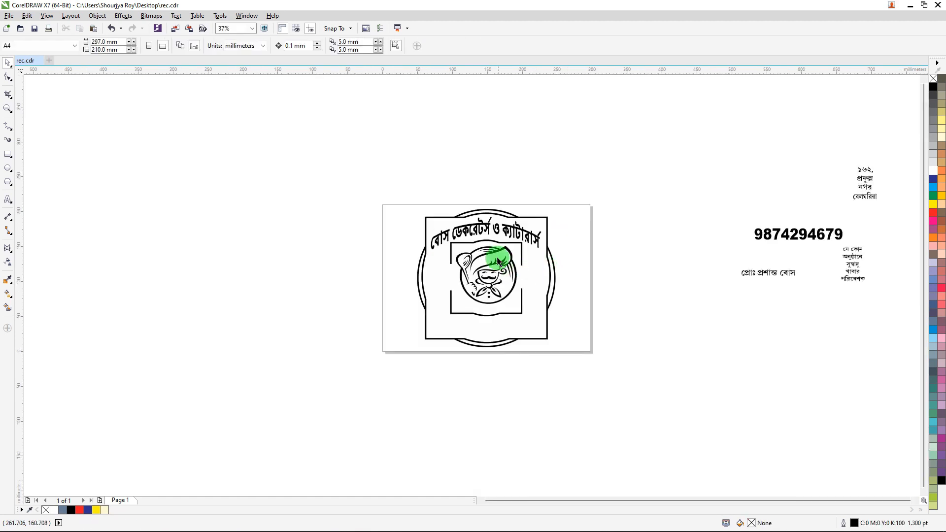
pyautogui.scroll(-2, 480, 227)
pyautogui.moveTo(636, 235); pyautogui.dragTo(462, 282)
pyautogui.scroll(4, 488, 273)
pyautogui.click(585, 279)
pyautogui.click(528, 273)
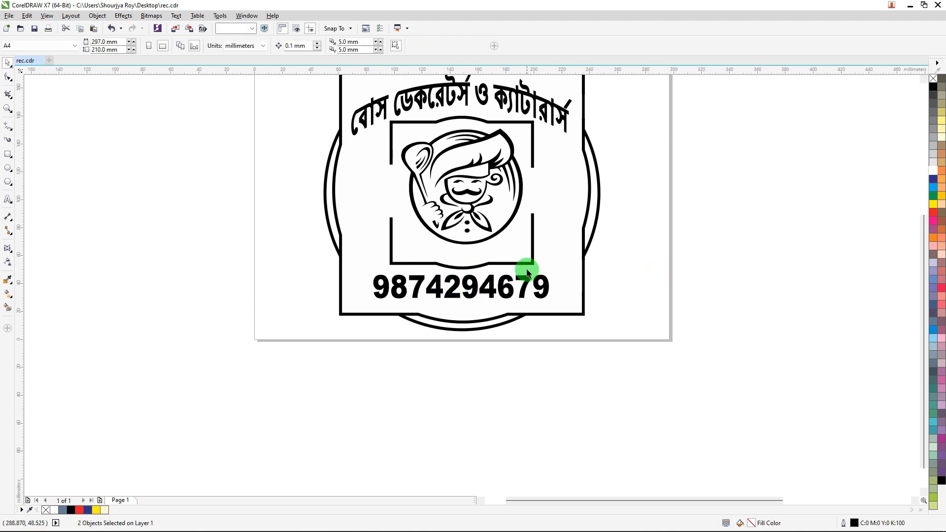
pyautogui.click(513, 282)
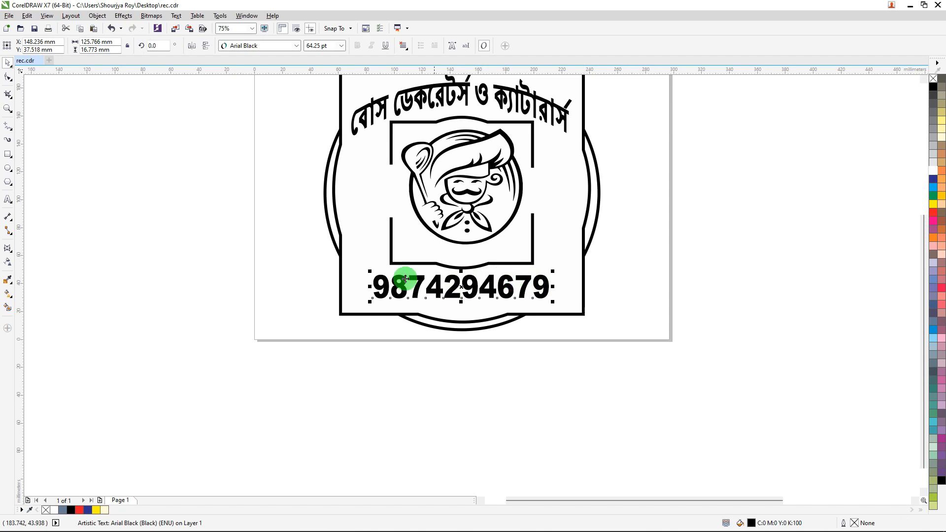
# Step: Apply a Double Arc envelope to the phone number and bow its lower and upper edges downward
pyautogui.click(8, 249)
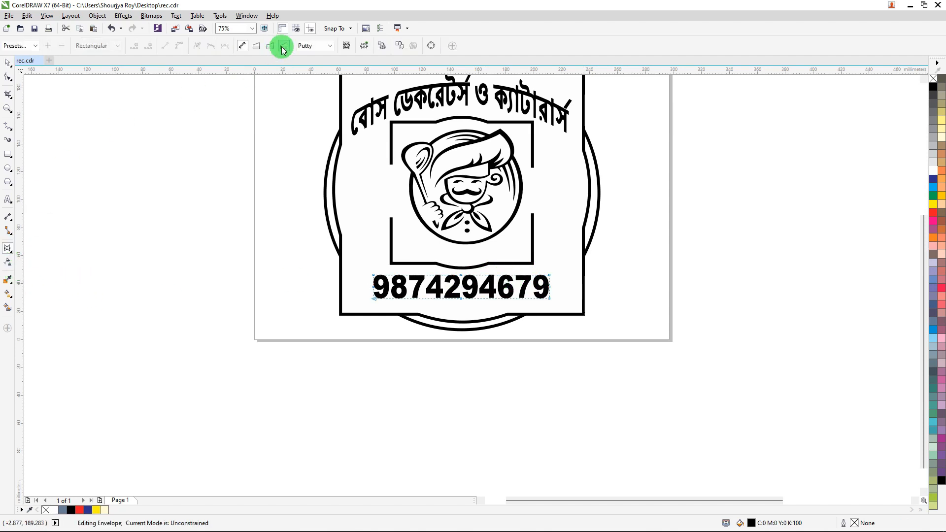
pyautogui.click(283, 47)
pyautogui.scroll(2, 456, 297)
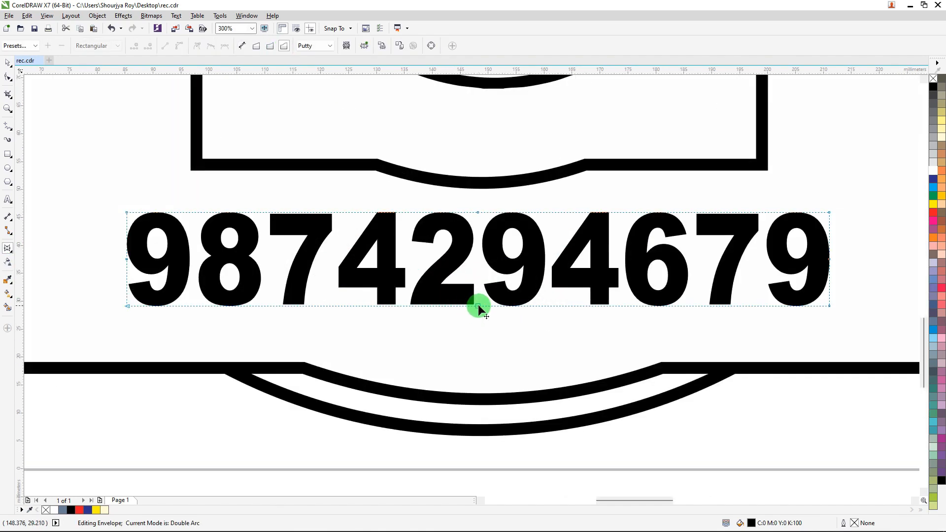
pyautogui.moveTo(478, 305); pyautogui.dragTo(481, 356)
pyautogui.moveTo(478, 213); pyautogui.dragTo(485, 250)
pyautogui.scroll(-1, 486, 248)
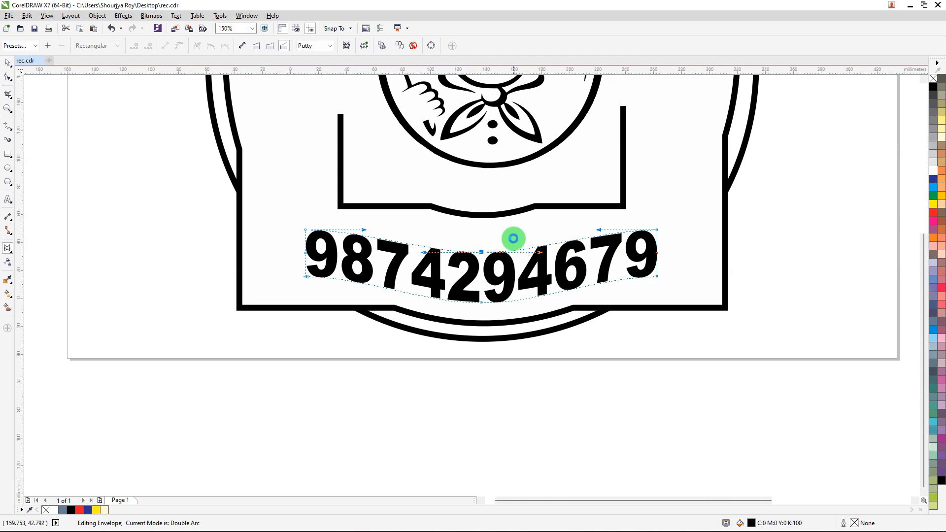
pyautogui.scroll(-1, 515, 241)
pyautogui.click(9, 65)
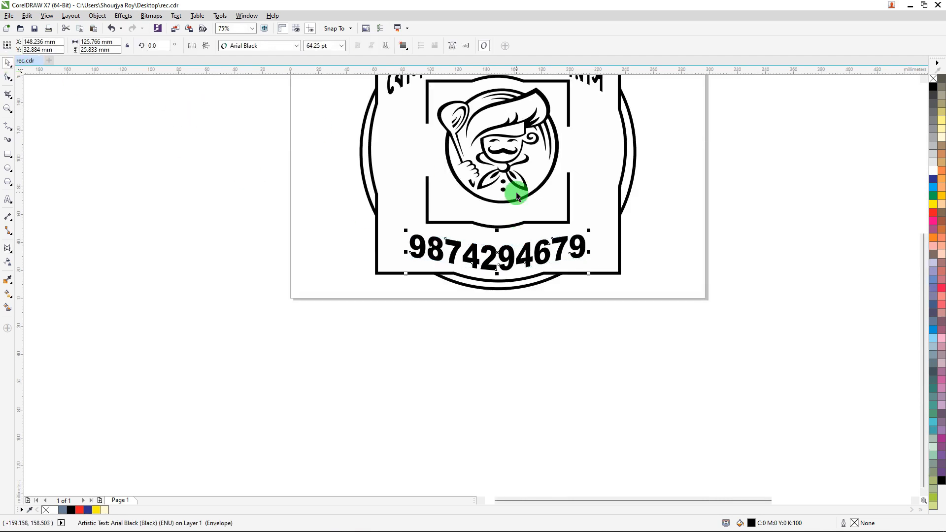
# Step: Enlarge the curved phone number to about 144.6 mm wide and nudge it up to Y 35.784 mm
pyautogui.moveTo(588, 229)
pyautogui.mouseDown()
pyautogui.moveTo(610, 230)
pyautogui.moveTo(576, 237)
pyautogui.moveTo(601, 233)
pyautogui.mouseUp()
pyautogui.hotkey('ctrl', 'z')
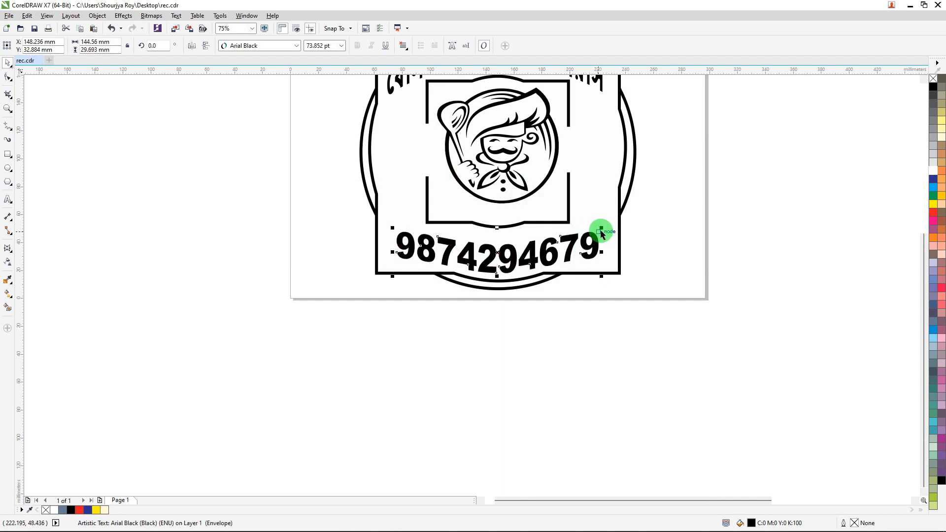
pyautogui.press('Up')
pyautogui.press('Up')
pyautogui.press('Up')
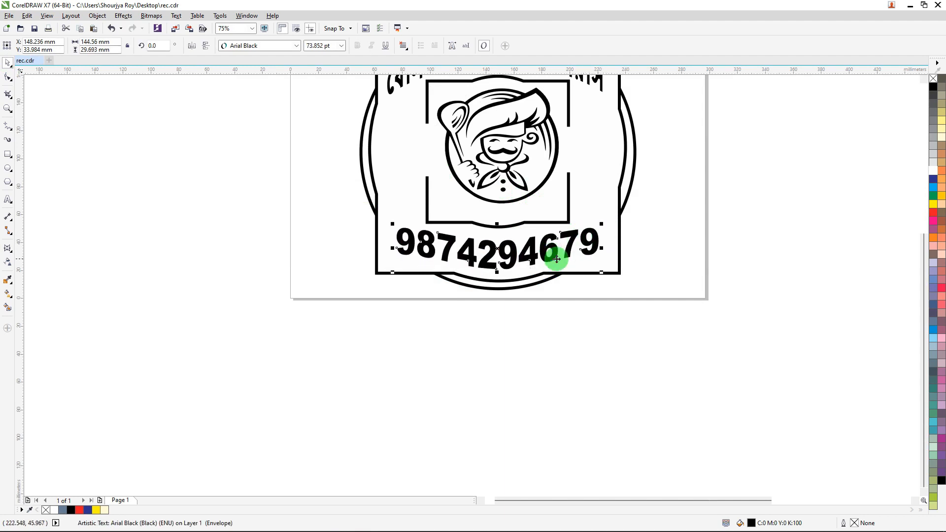
pyautogui.scroll(2, 562, 259)
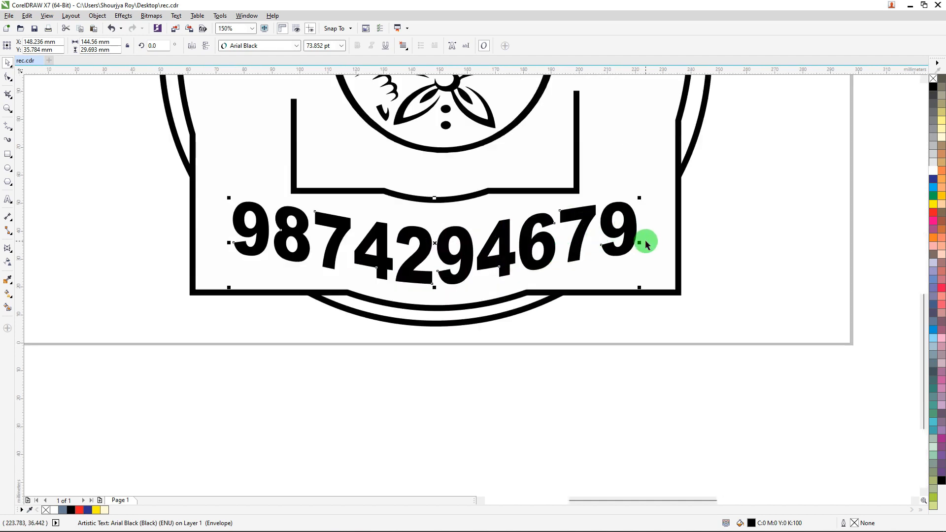
pyautogui.scroll(-4, 636, 236)
pyautogui.click(622, 244)
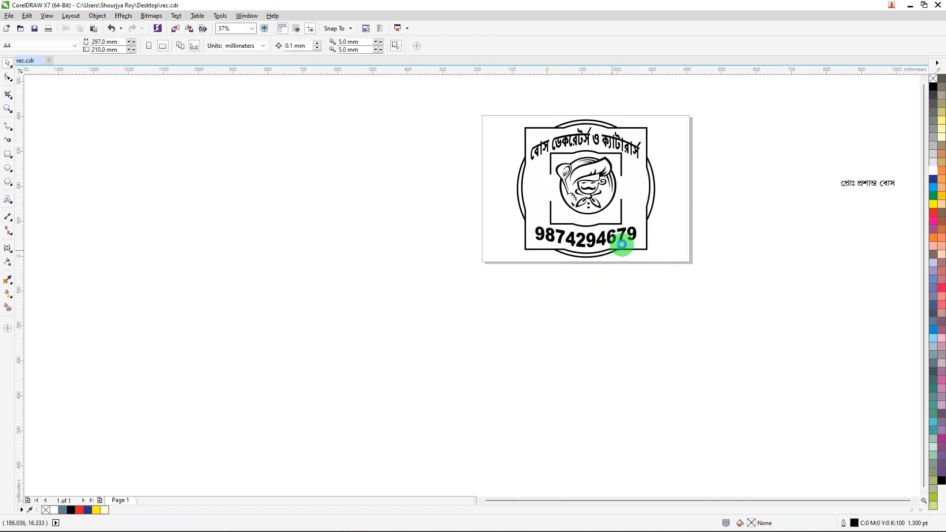
# Step: Move the proprietor's name line inside the inner frame, just below the chef emblem
pyautogui.scroll(2, 674, 206)
pyautogui.moveTo(806, 228); pyautogui.dragTo(530, 273)
pyautogui.scroll(4, 532, 257)
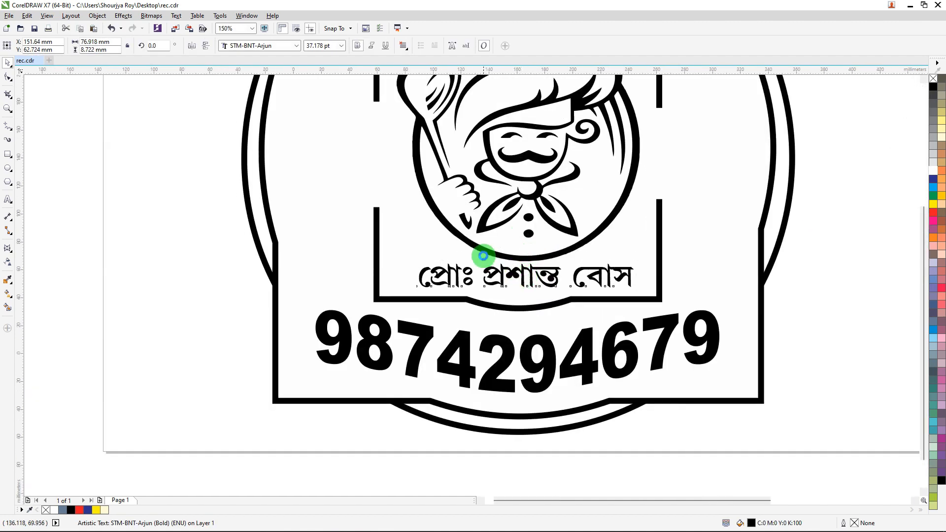
pyautogui.scroll(-4, 502, 207)
pyautogui.scroll(4, 504, 207)
pyautogui.click(538, 152)
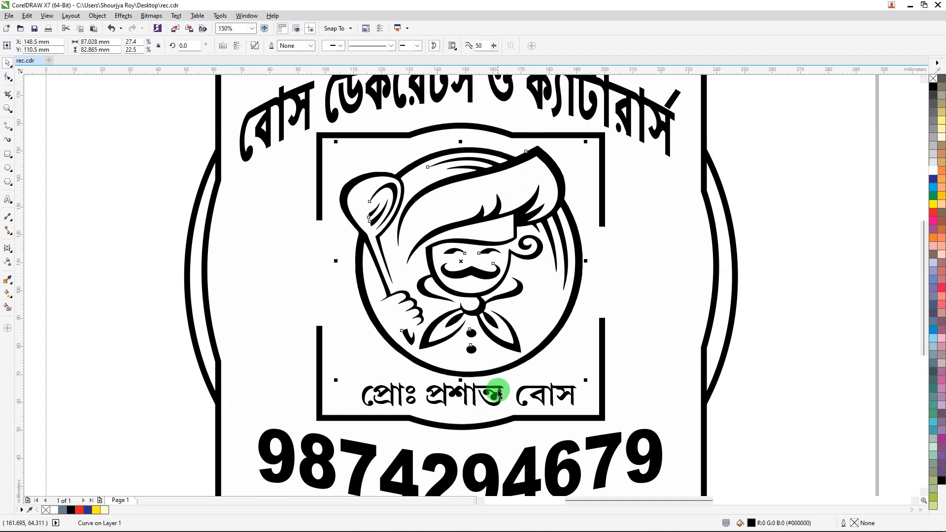
# Step: Raise the proprietor's name line to Y 63.429 mm and centre it horizontally on the inner frame
pyautogui.moveTo(499, 384); pyautogui.dragTo(485, 389)
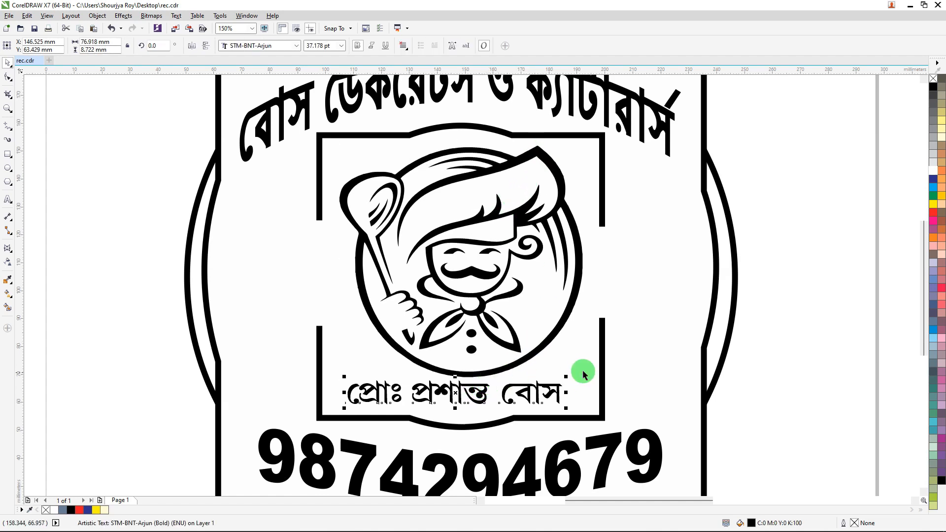
pyautogui.keyDown('shift'); pyautogui.click(599, 342); pyautogui.keyUp('shift')
pyautogui.press('c')
pyautogui.click(758, 322)
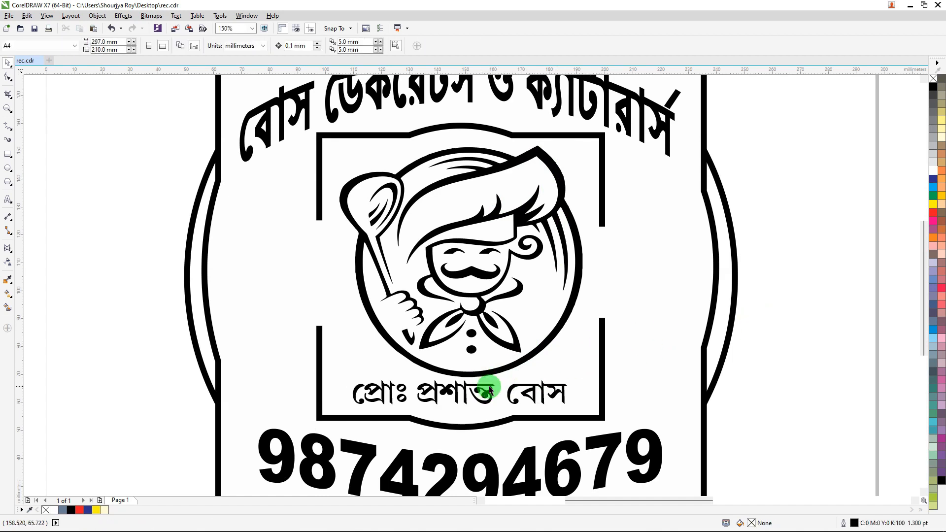
# Step: Bow the proprietor's name line downward along both edges with a Double Arc envelope
pyautogui.click(487, 389)
pyautogui.scroll(1, 486, 401)
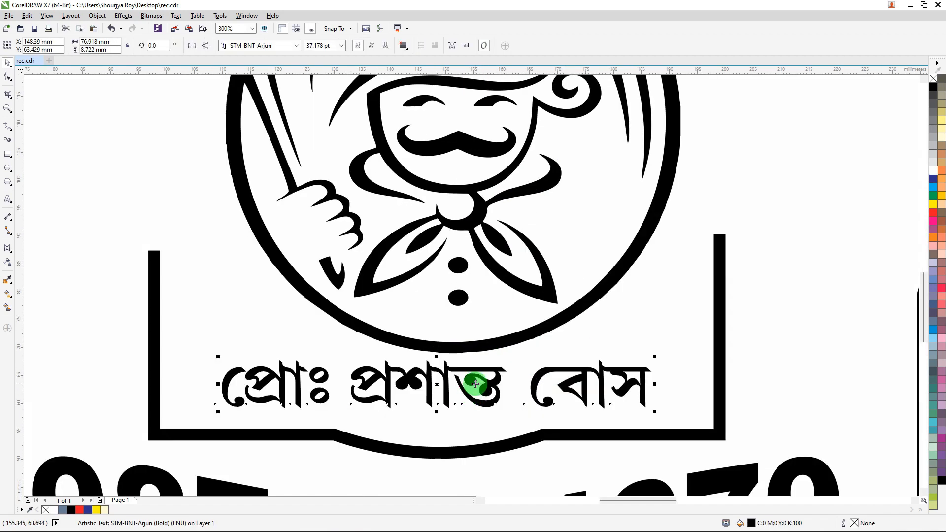
pyautogui.click(8, 250)
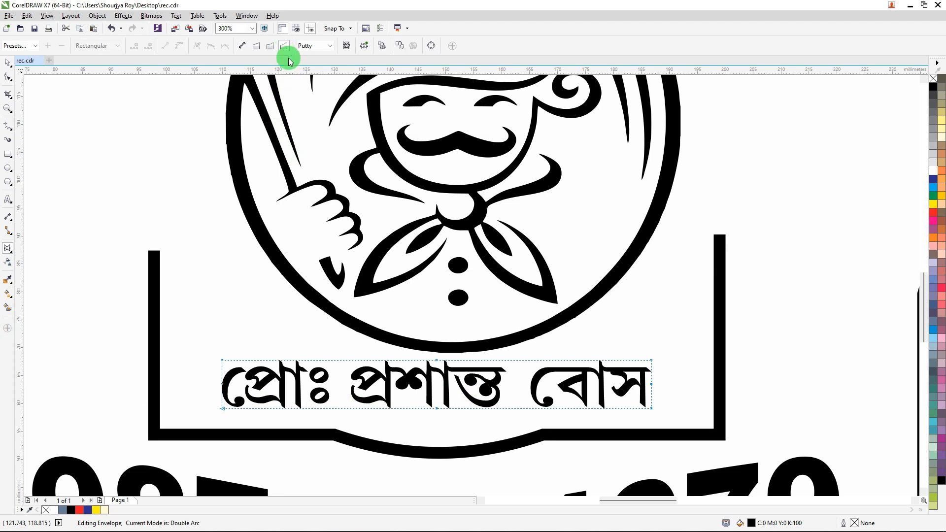
pyautogui.moveTo(436, 407); pyautogui.dragTo(436, 430)
pyautogui.moveTo(437, 361); pyautogui.dragTo(435, 377)
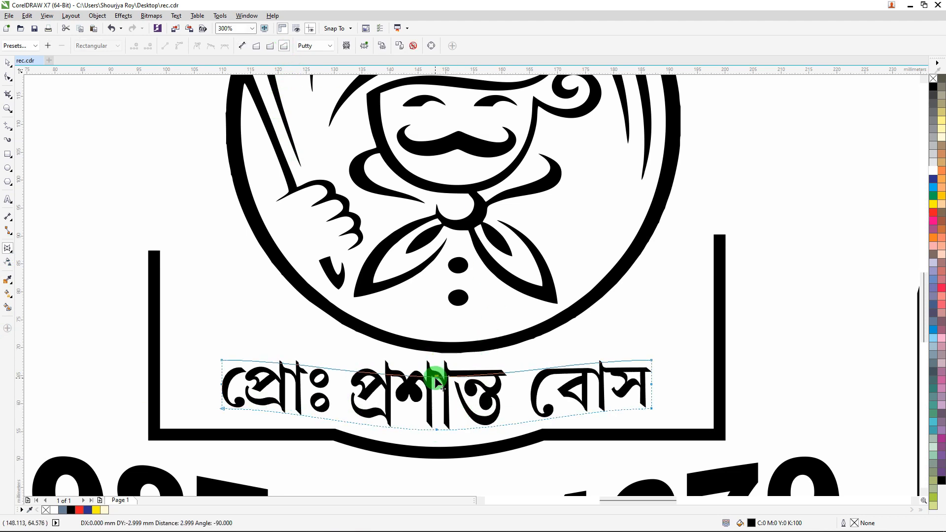
pyautogui.moveTo(437, 432); pyautogui.dragTo(436, 436)
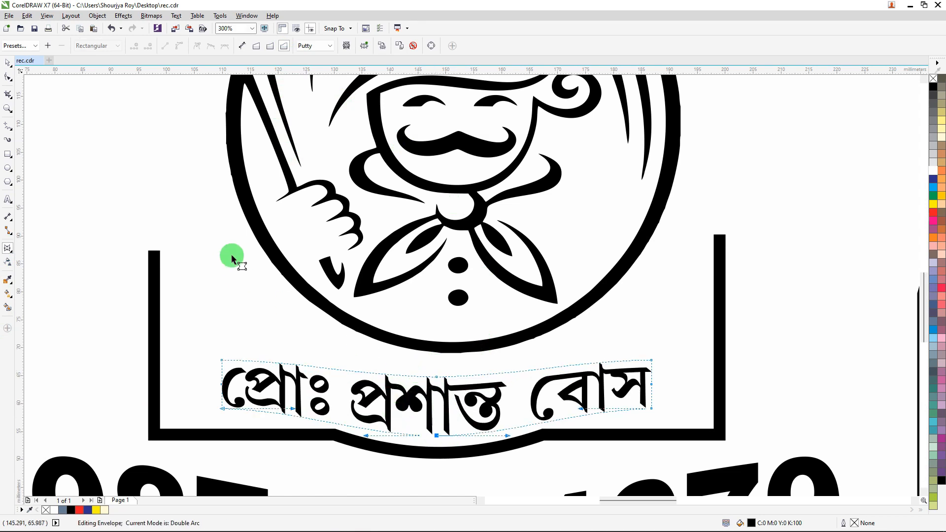
pyautogui.click(7, 63)
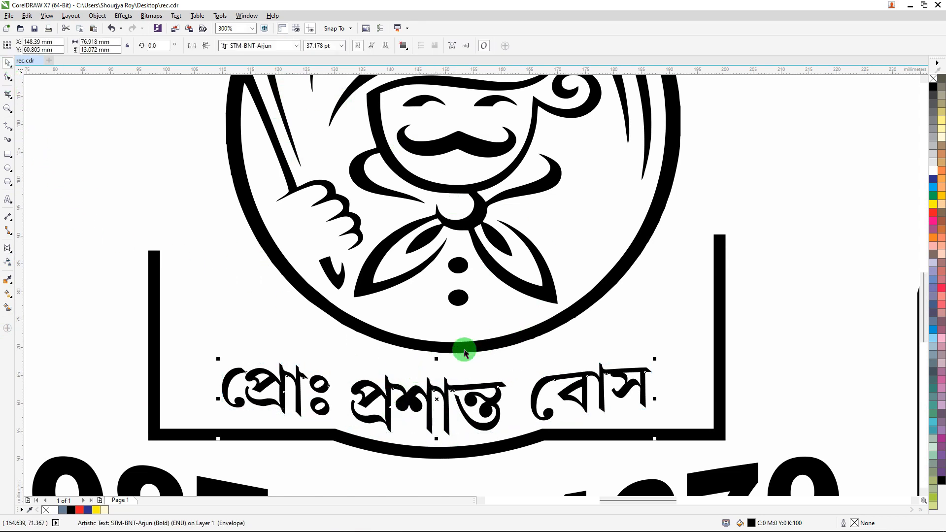
# Step: Stretch the curved proprietor's name line to about 84.3 mm wide and 14.3 mm high, raised to Y 62.307 mm
pyautogui.moveTo(437, 359); pyautogui.dragTo(436, 348)
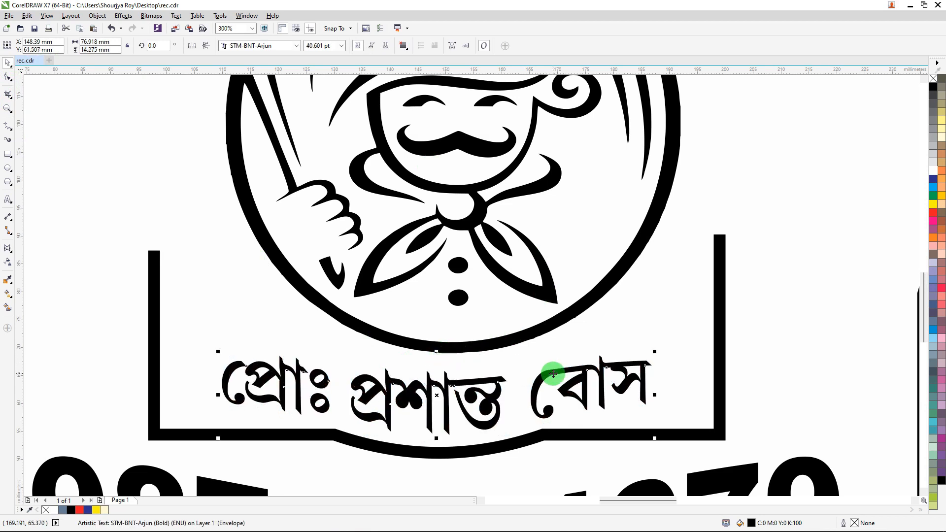
pyautogui.scroll(-2, 483, 375)
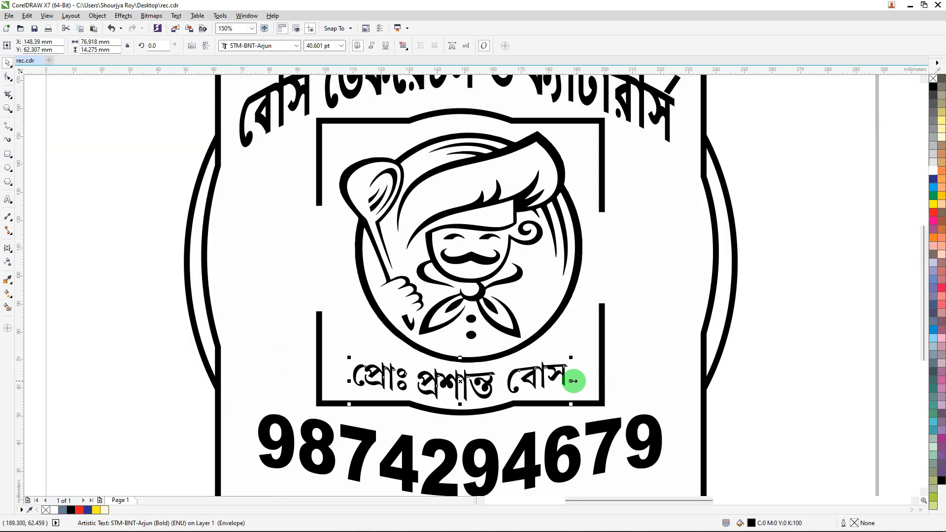
pyautogui.moveTo(570, 383); pyautogui.dragTo(581, 381)
pyautogui.scroll(-2, 488, 367)
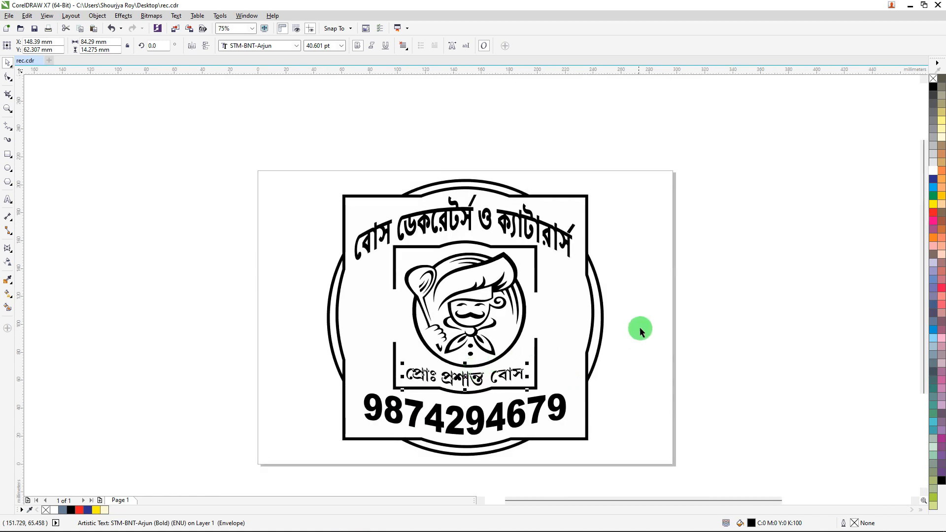
pyautogui.click(695, 318)
# Step: Move the address lines and the catering tagline together from the pasteboard to beside the logo
pyautogui.scroll(-4, 433, 261)
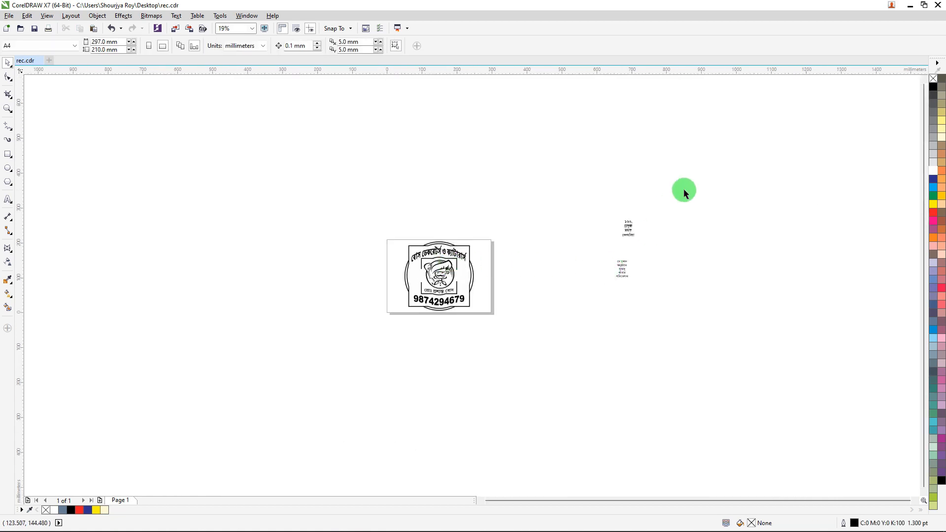
pyautogui.moveTo(719, 177); pyautogui.dragTo(586, 321)
pyautogui.moveTo(635, 232); pyautogui.dragTo(473, 273)
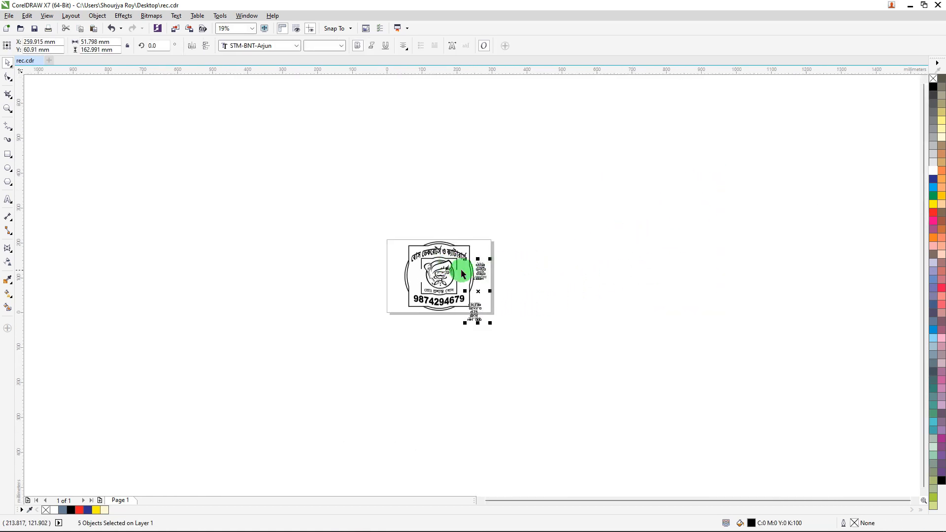
pyautogui.scroll(2, 475, 276)
# Step: Group the four address lines and place them in the gap right of the chef at X 216.602 mm, Y 114.303 mm
pyautogui.moveTo(560, 230); pyautogui.dragTo(458, 303)
pyautogui.scroll(4, 501, 268)
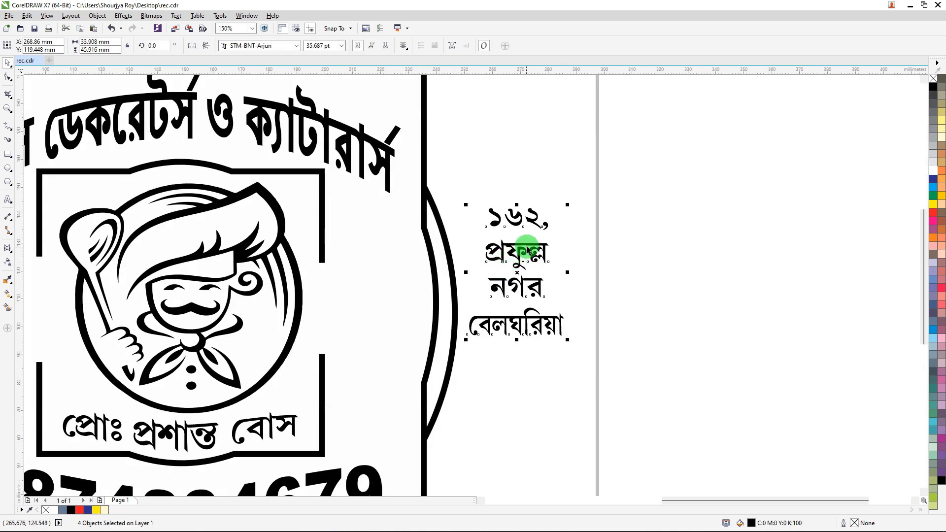
pyautogui.hotkey('ctrl', 'g')
pyautogui.moveTo(518, 244); pyautogui.dragTo(373, 260)
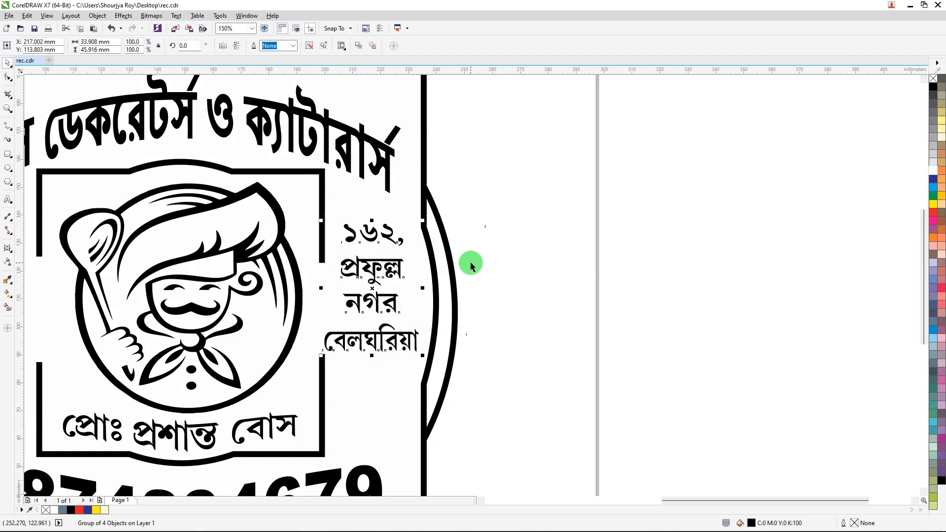
pyautogui.press('Up')
pyautogui.press('Up')
pyautogui.press('Up')
pyautogui.press('Up')
pyautogui.press('Up')
pyautogui.press('Left')
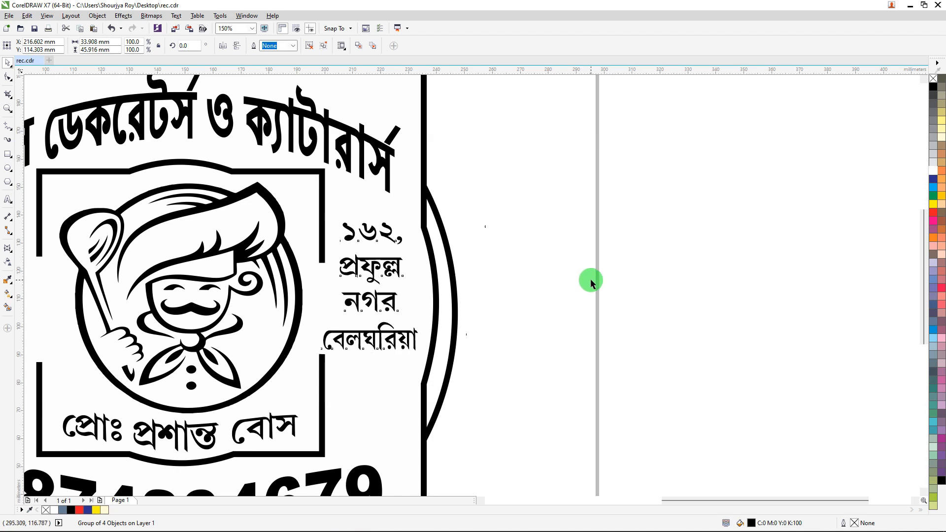
# Step: Move the five-line catering tagline into the gap between the frames left of the chef emblem
pyautogui.click(590, 279)
pyautogui.scroll(-4, 591, 279)
pyautogui.moveTo(619, 308); pyautogui.dragTo(509, 389)
pyautogui.moveTo(525, 365); pyautogui.dragTo(405, 290)
pyautogui.scroll(1, 404, 288)
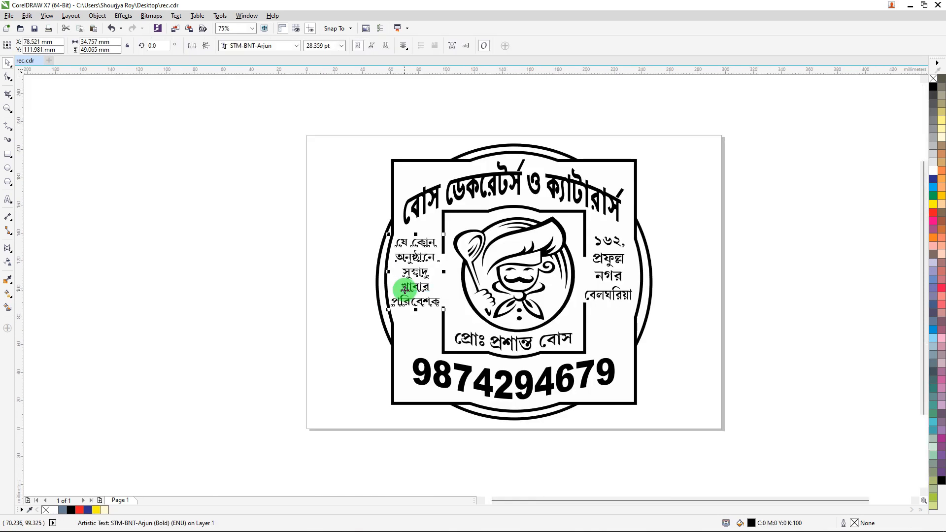
# Step: Nudge the catering tagline to X 80.821 mm, Y 111.881 mm to centre it in its gap
pyautogui.scroll(1, 428, 300)
pyautogui.press('Right')
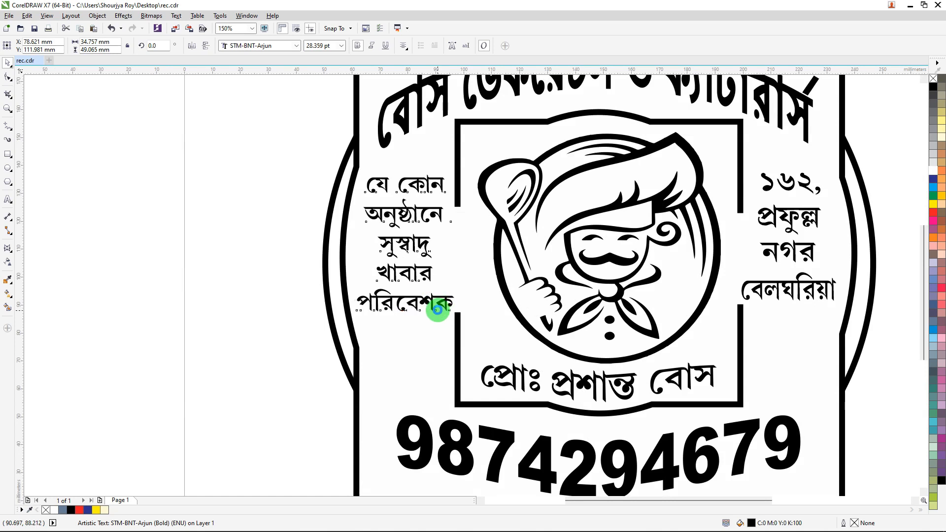
pyautogui.press('Right')
pyautogui.press('Right')
pyautogui.press('Right')
pyautogui.press('Right')
pyautogui.press('Right')
pyautogui.press('Right')
pyautogui.press('Right')
pyautogui.press('Right')
pyautogui.press('Right')
pyautogui.press('Right')
pyautogui.press('Right')
pyautogui.press('Right')
pyautogui.press('Right')
pyautogui.press('Right')
pyautogui.press('Right')
pyautogui.press('Right')
pyautogui.press('Right')
pyautogui.press('Down')
pyautogui.press('Left')
pyautogui.press('Left')
pyautogui.press('Left')
pyautogui.press('Left')
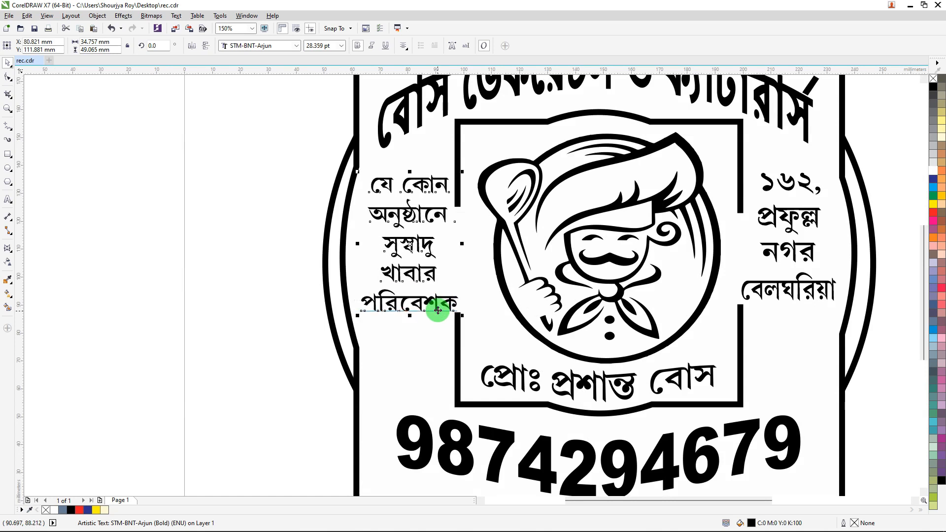
# Step: Align the catering tagline's vertical centre with that of the address group
pyautogui.keyDown('shift'); pyautogui.click(794, 183); pyautogui.keyUp('shift')
pyautogui.press('c')
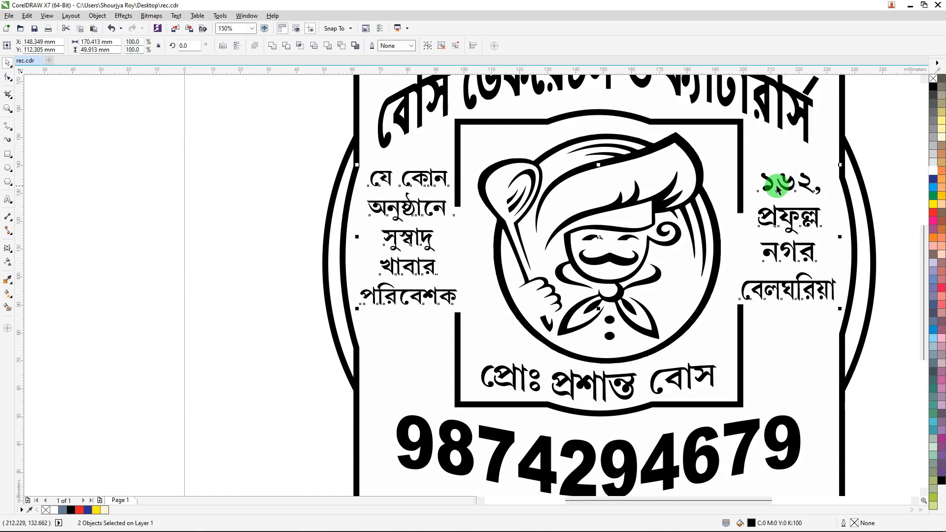
pyautogui.click(275, 206)
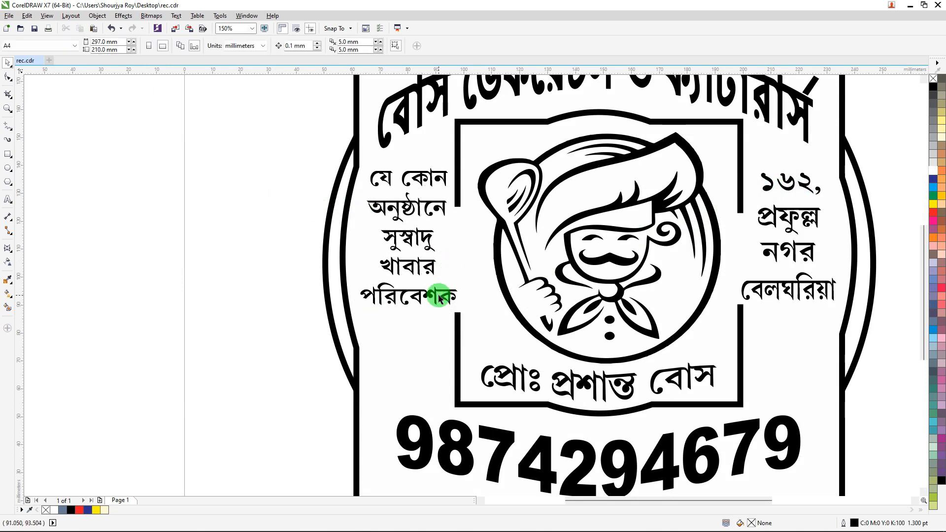
pyautogui.click(438, 298)
pyautogui.click(181, 256)
pyautogui.click(395, 293)
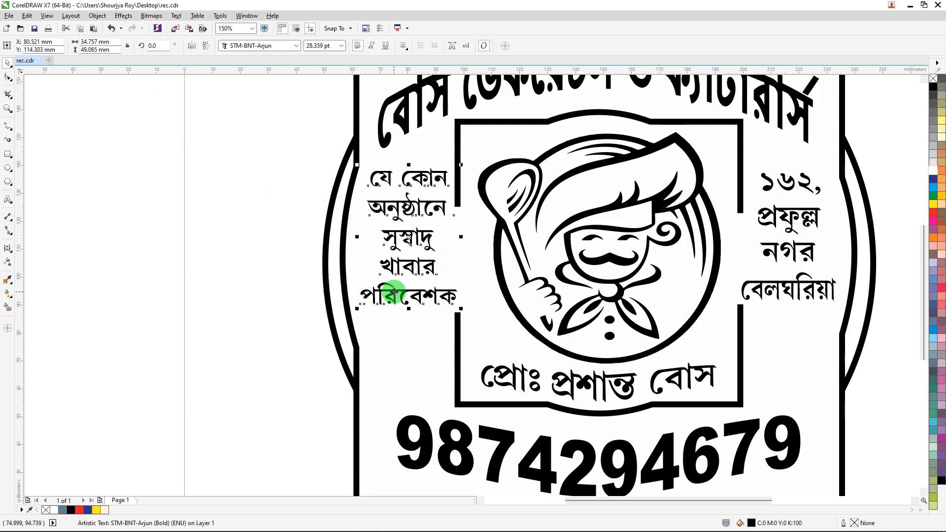
pyautogui.click(220, 286)
pyautogui.scroll(-3, 222, 281)
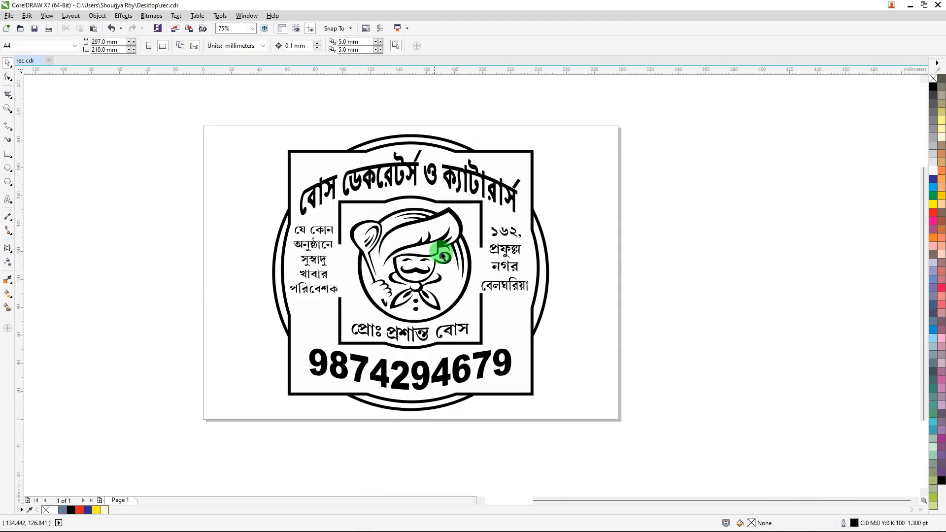
# Step: Nudge the four-line address group up slightly to Y 115.003 mm in its gap between the frames
pyautogui.scroll(3, 488, 252)
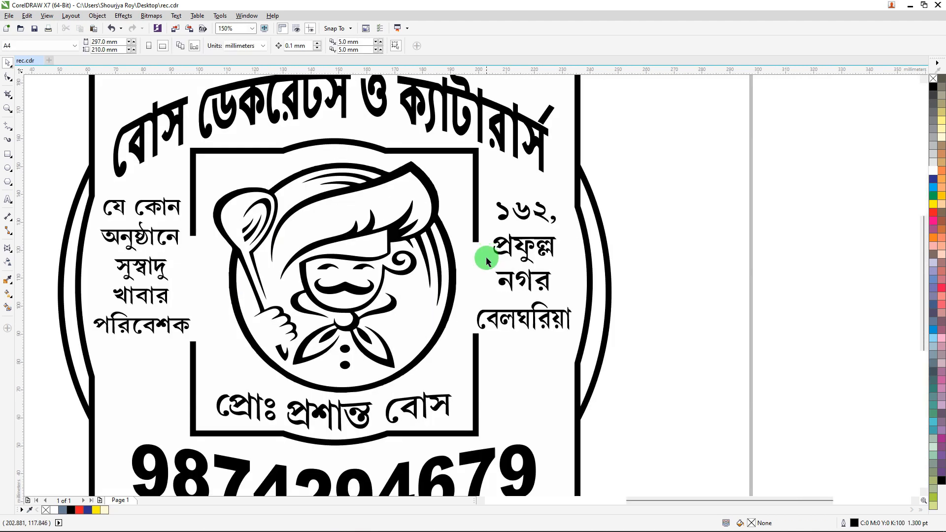
pyautogui.click(545, 314)
pyautogui.moveTo(544, 314); pyautogui.dragTo(544, 313)
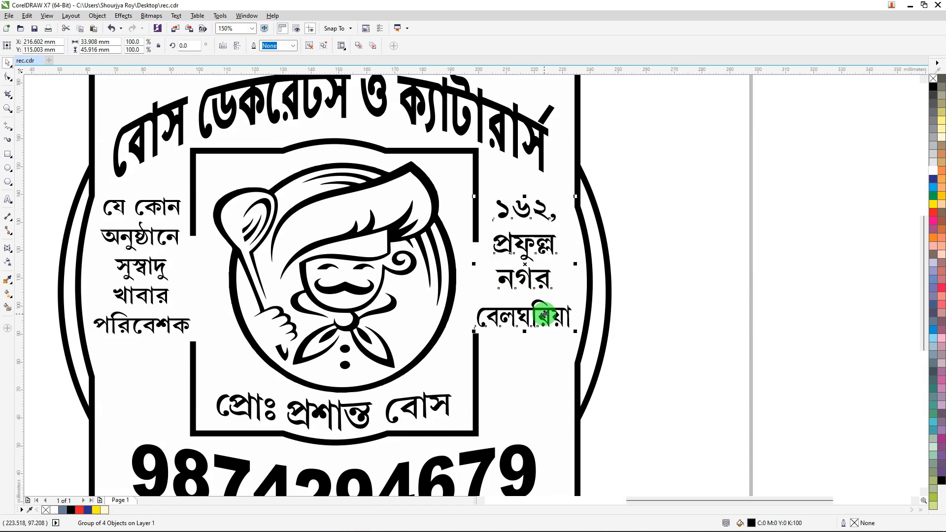
pyautogui.click(672, 274)
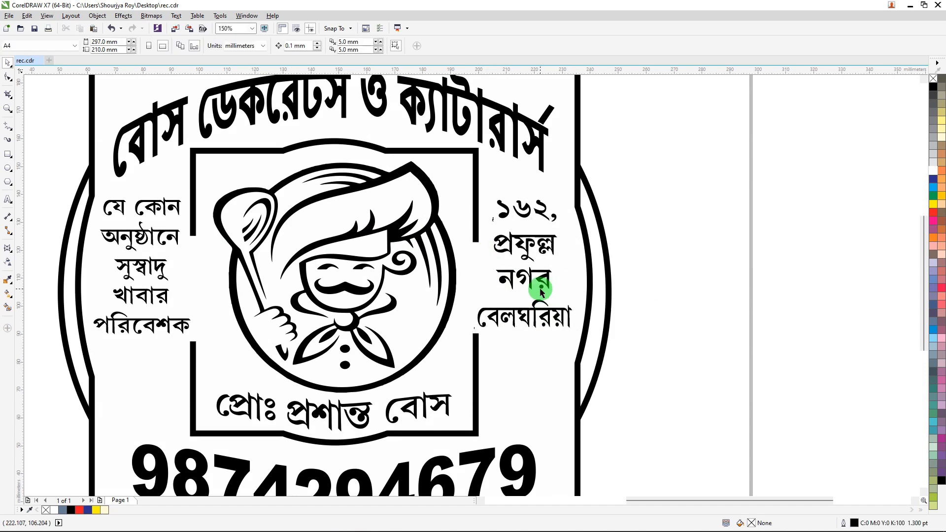
pyautogui.scroll(-3, 545, 287)
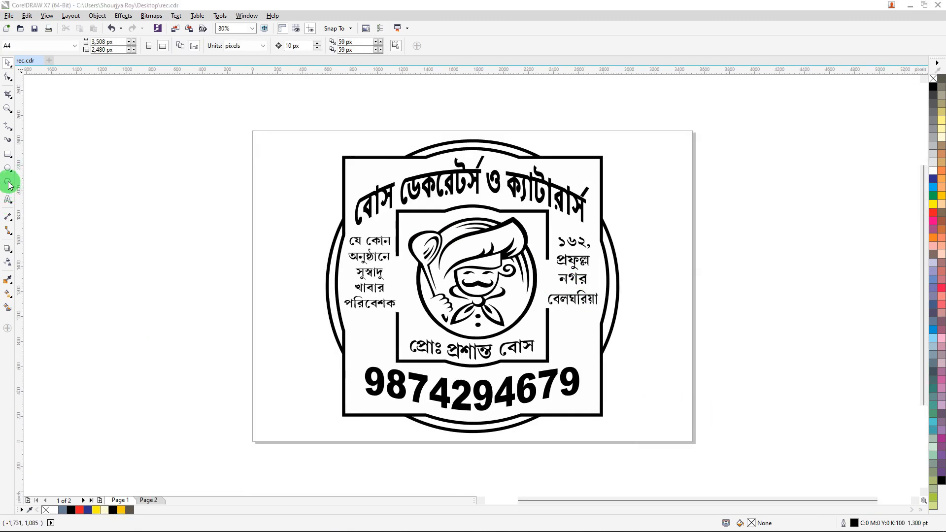
# Step: Draw a five-pointed star about 183 × 174 px below the catering tagline, filled black with no outline
pyautogui.click(9, 185)
pyautogui.click(43, 191)
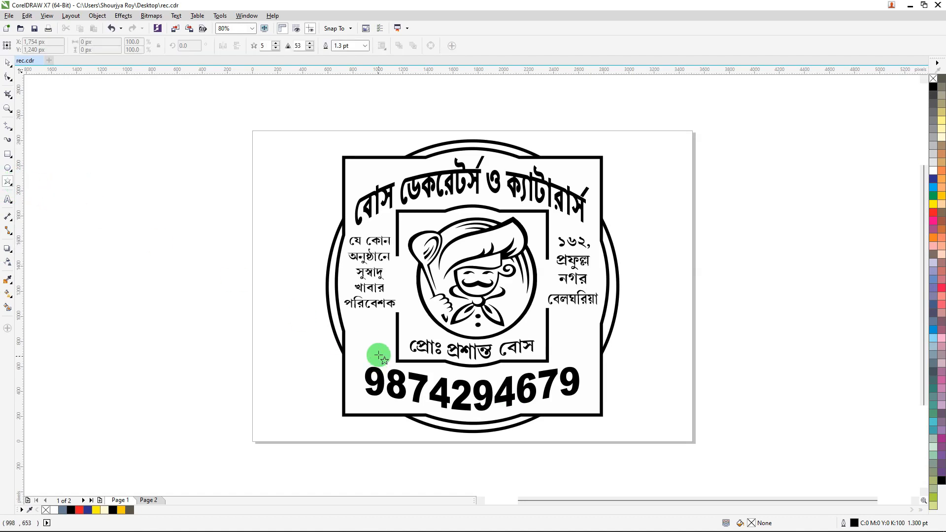
pyautogui.moveTo(357, 314); pyautogui.dragTo(374, 335)
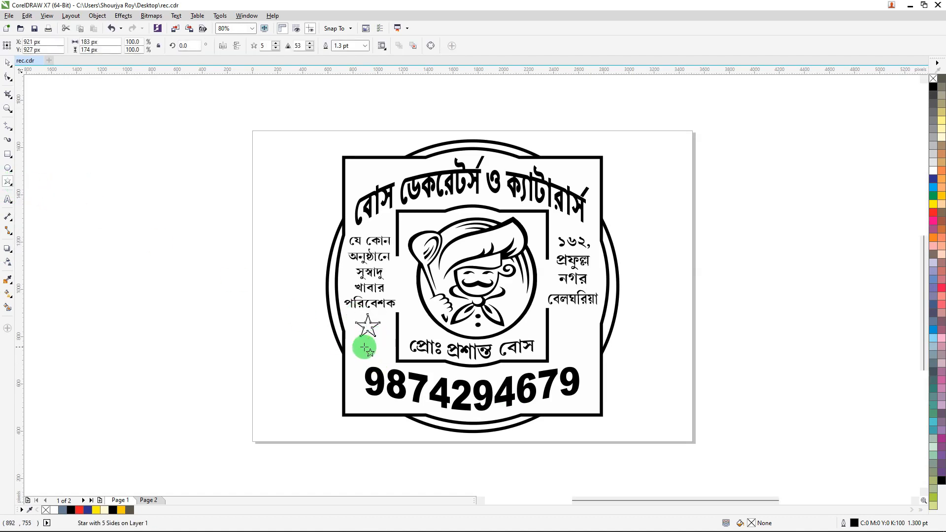
pyautogui.scroll(3, 374, 335)
pyautogui.click(11, 63)
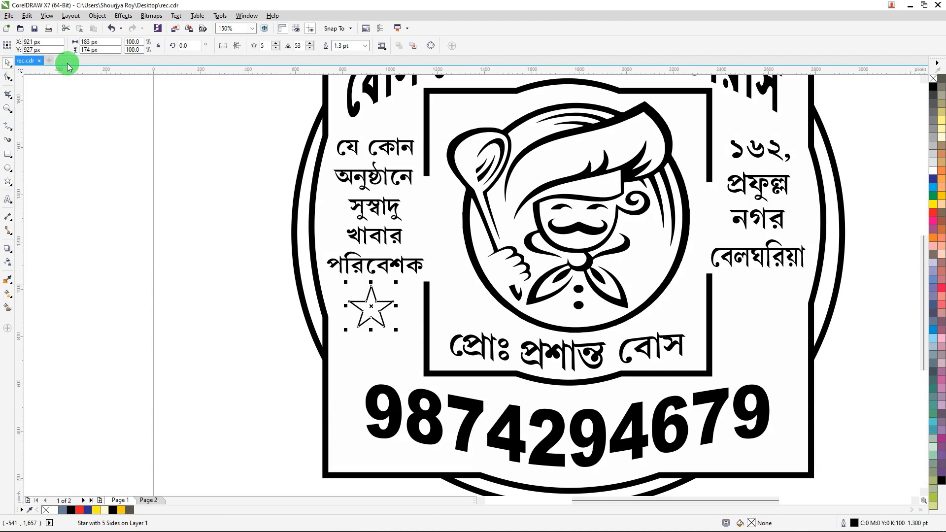
pyautogui.click(933, 87)
pyautogui.rightClick(933, 79)
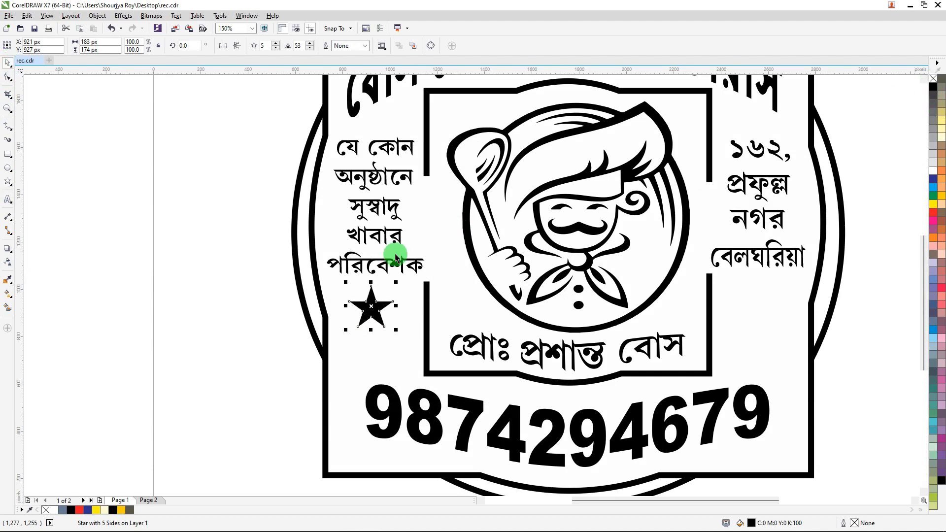
# Step: Duplicate the black star directly beneath the original and group the pair at X 943 px, Y 849 px
pyautogui.moveTo(379, 306); pyautogui.dragTo(377, 356)
pyautogui.keyDown('shift'); pyautogui.click(395, 307); pyautogui.keyUp('shift')
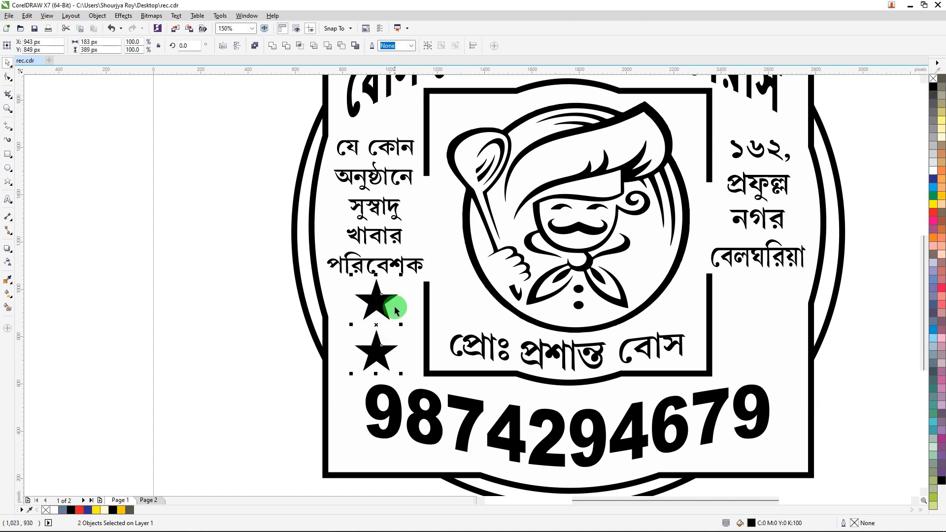
pyautogui.hotkey('ctrl', 'g')
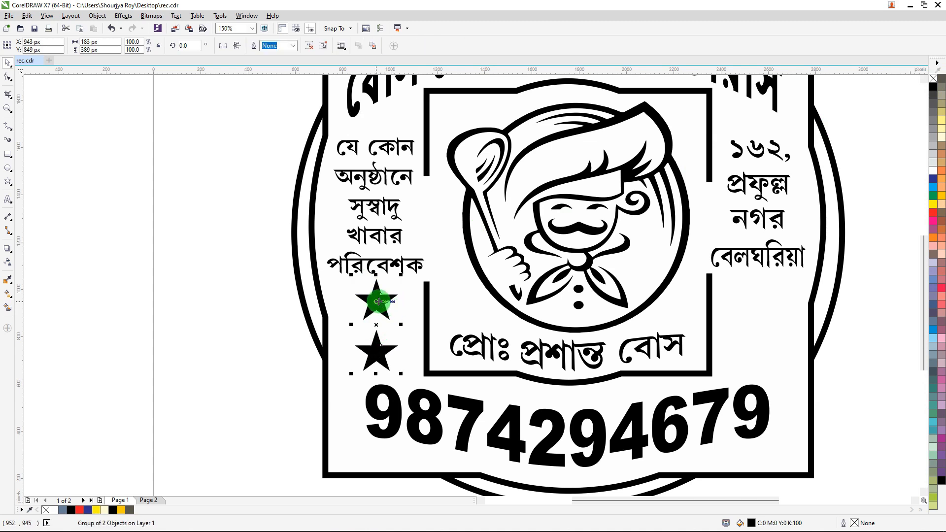
# Step: Copy the star pair below the address text and place it at X 2,577 px, Y 849 px, level with the original pair
pyautogui.moveTo(377, 302); pyautogui.dragTo(761, 305)
pyautogui.keyDown('shift'); pyautogui.click(379, 297); pyautogui.keyUp('shift')
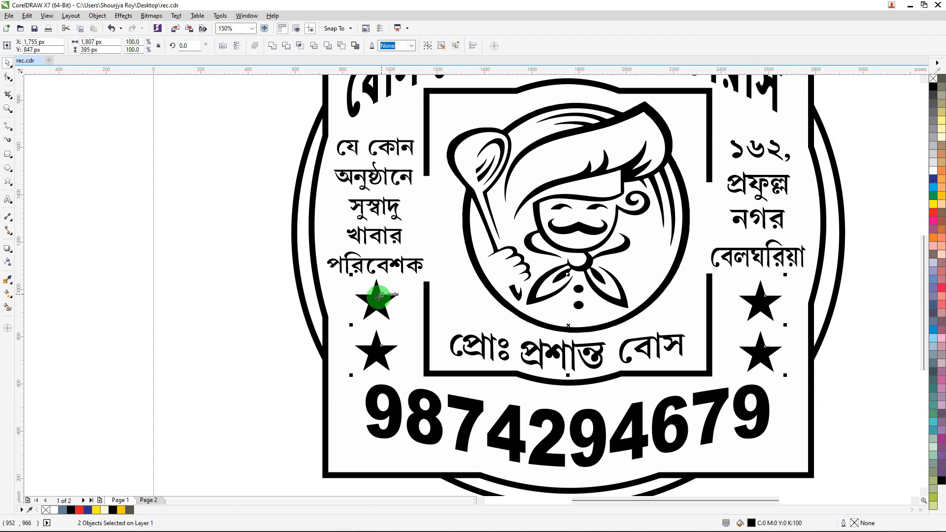
pyautogui.click(794, 317)
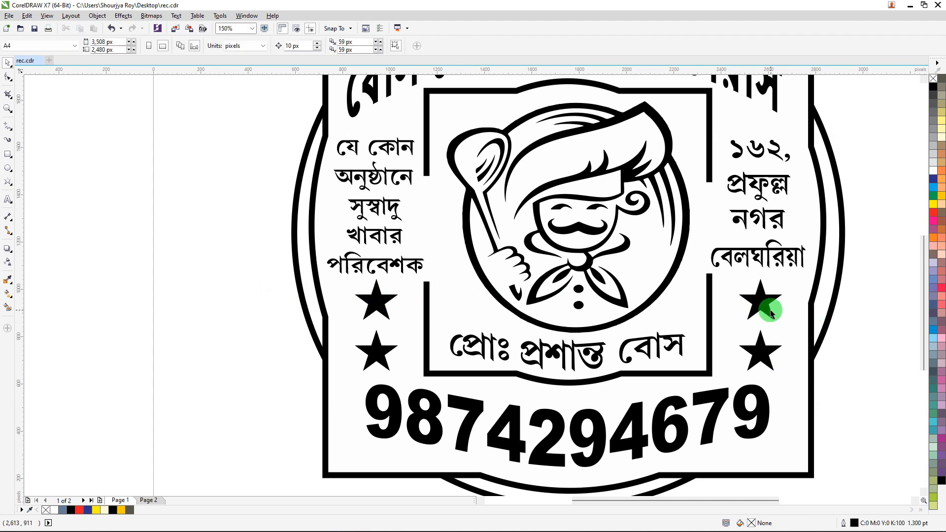
pyautogui.moveTo(771, 312); pyautogui.dragTo(774, 312)
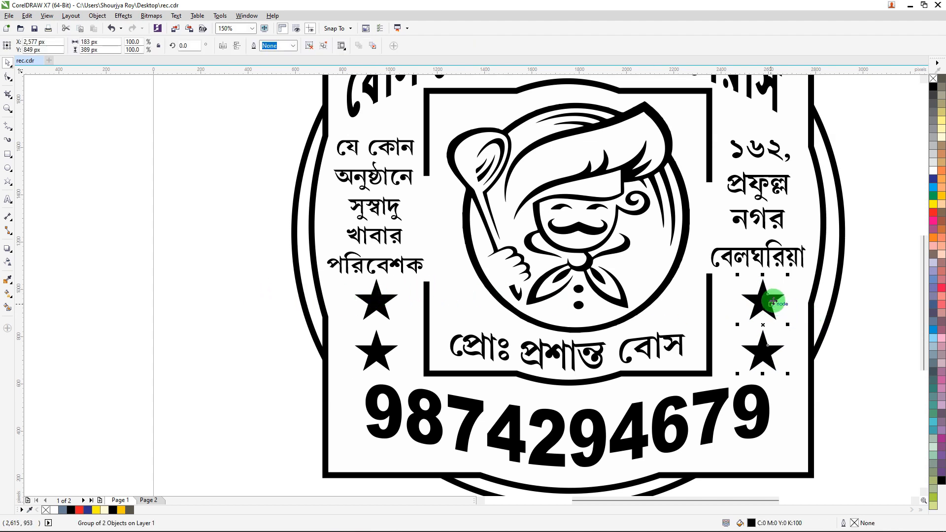
pyautogui.click(211, 293)
pyautogui.scroll(-2, 386, 303)
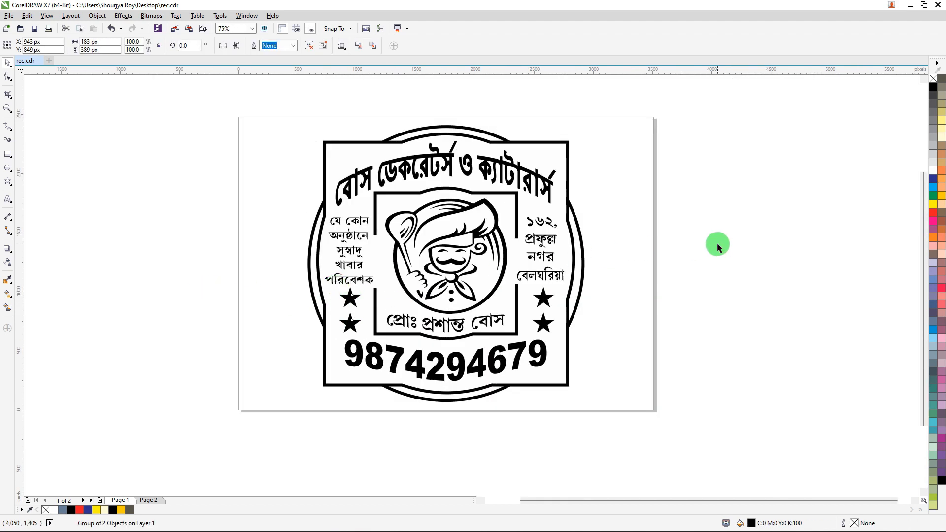